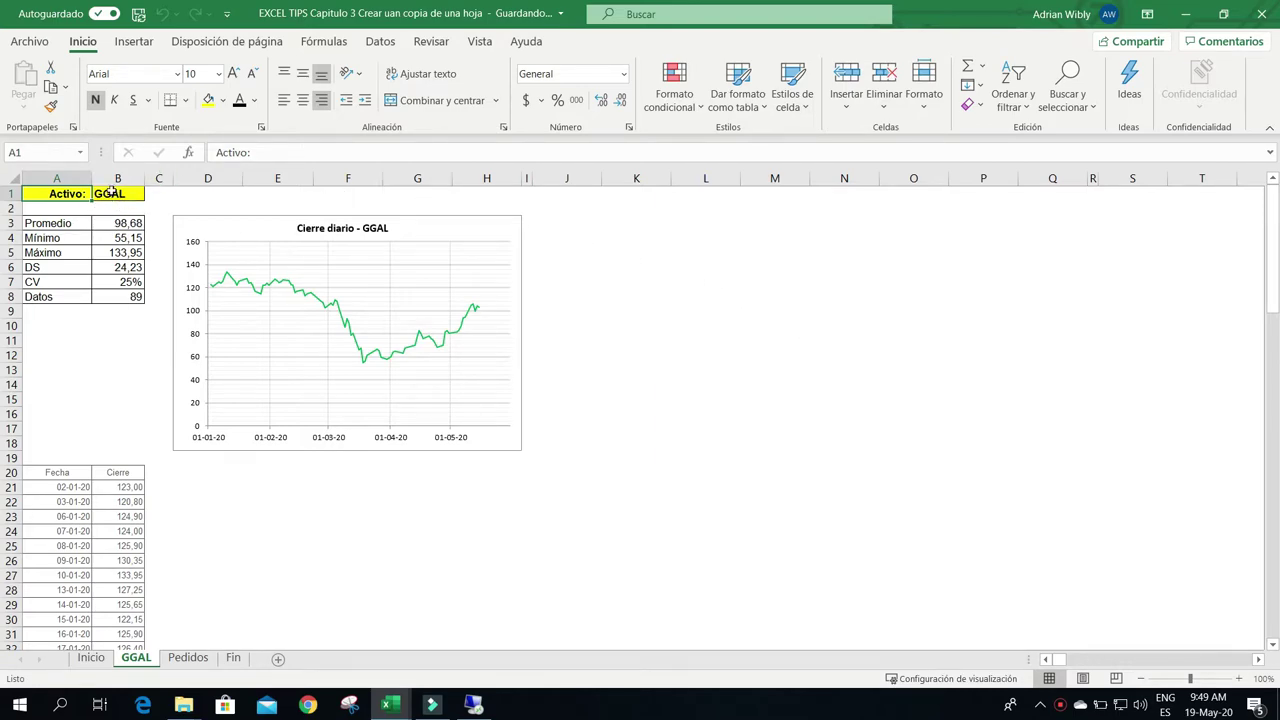
- Inspect the GGAL sheet's ticker in B1, a price date and the Mínimo formula in B4
left_click(117, 196)
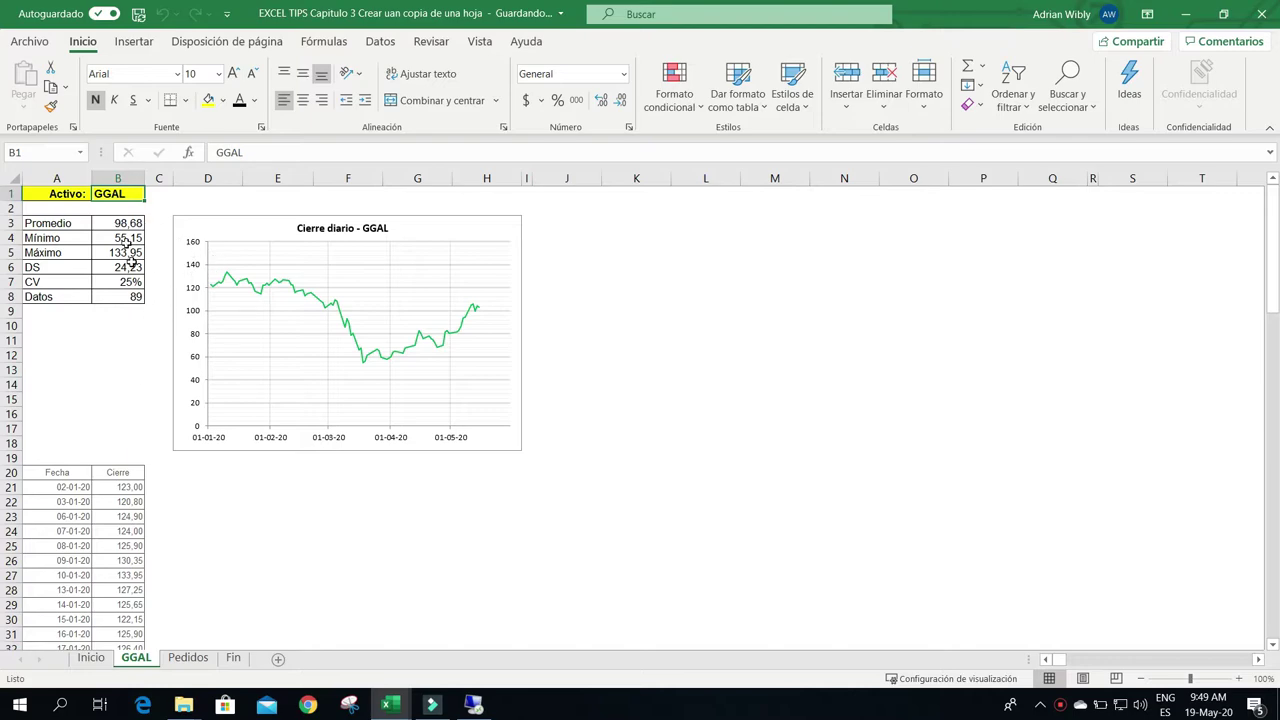
left_click(71, 501)
left_click(113, 528)
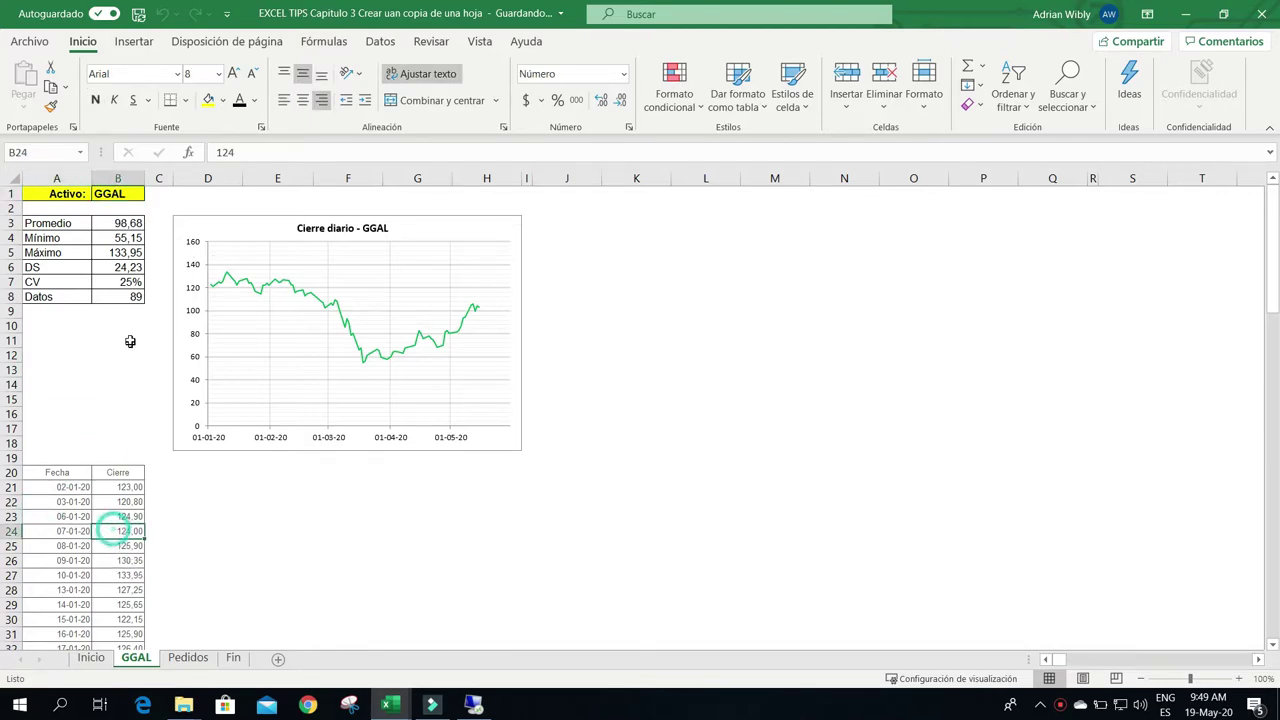
left_click(125, 237)
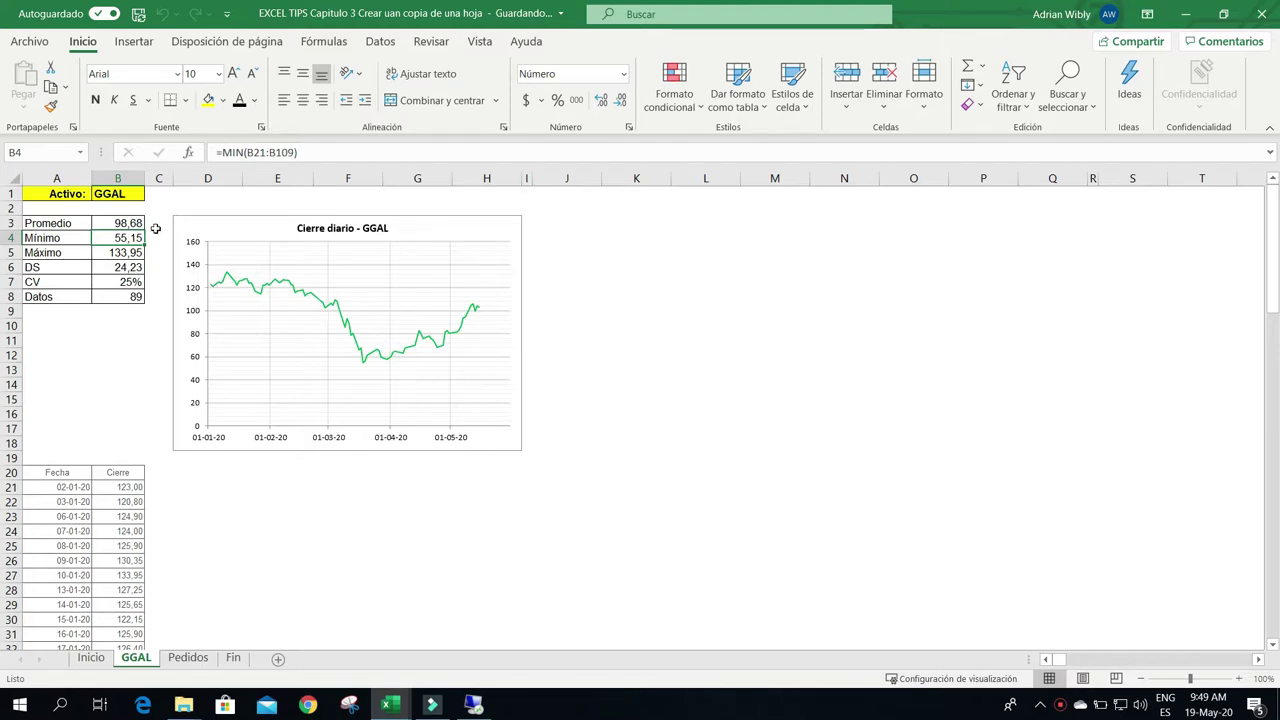
left_click(111, 197)
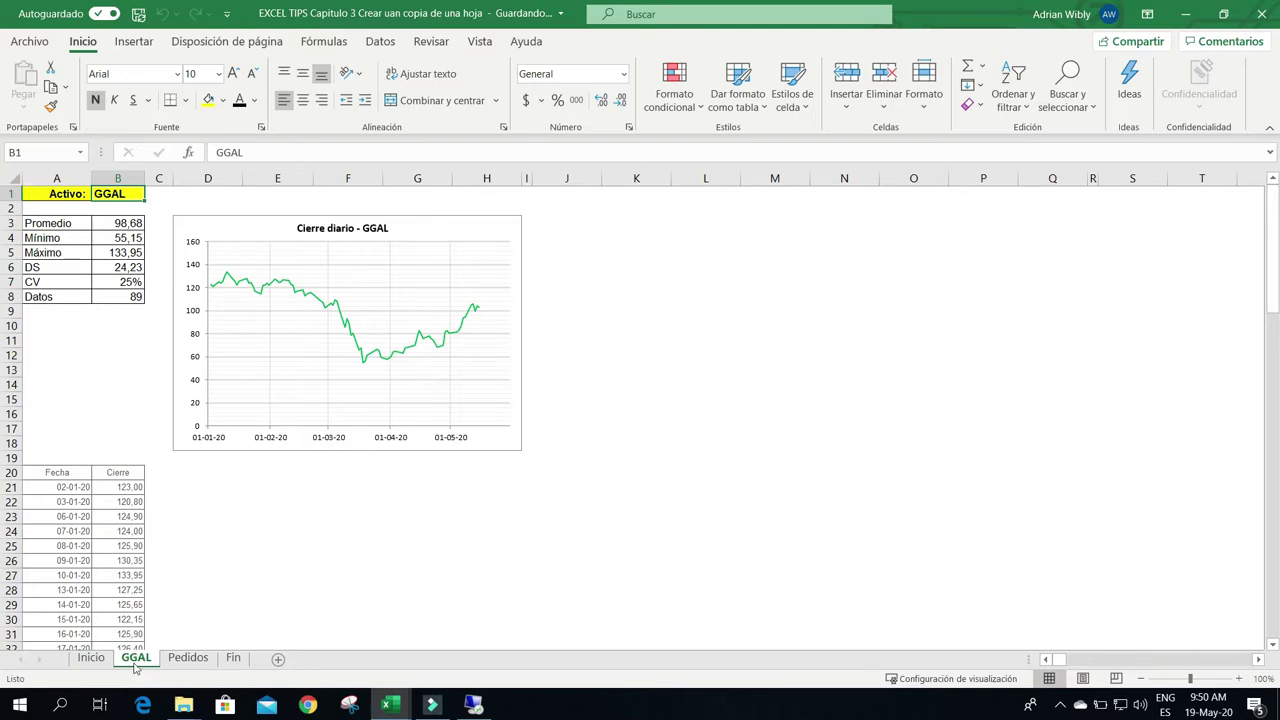
- Copy the GGAL sheet within this workbook using Mover o copiar with Crear una copia ticked
right_click(133, 660)
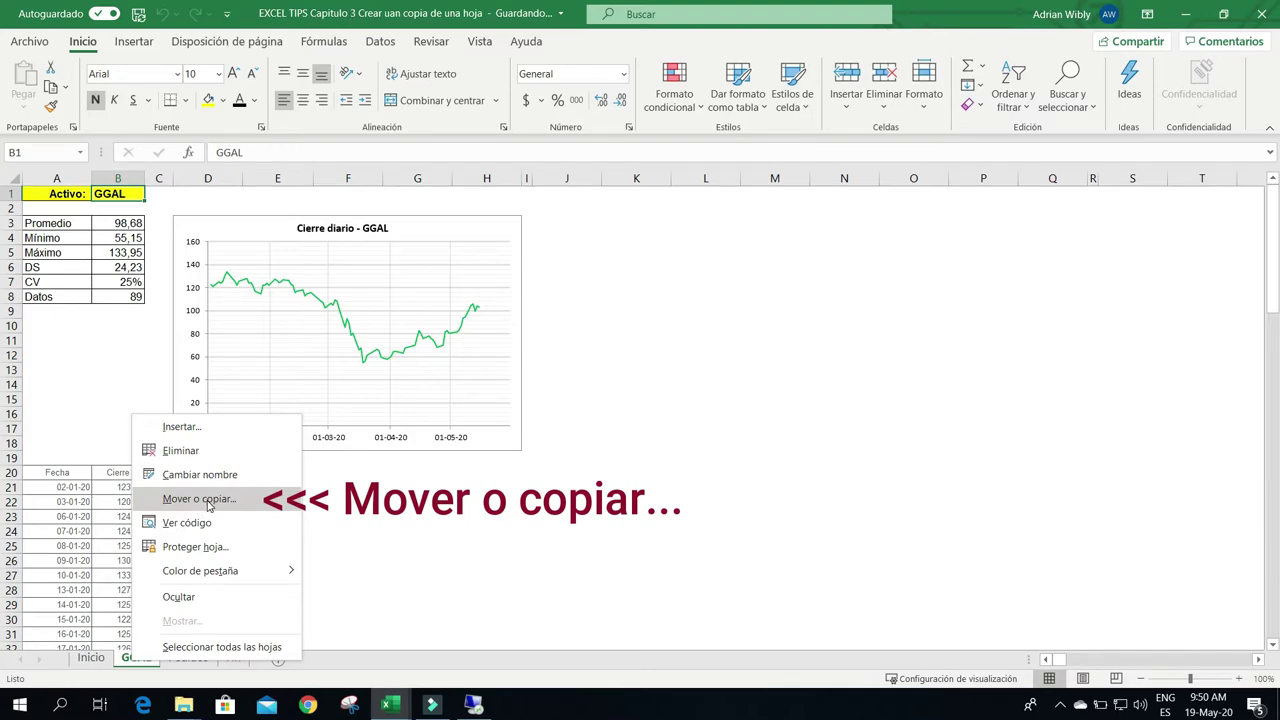
left_click(209, 500)
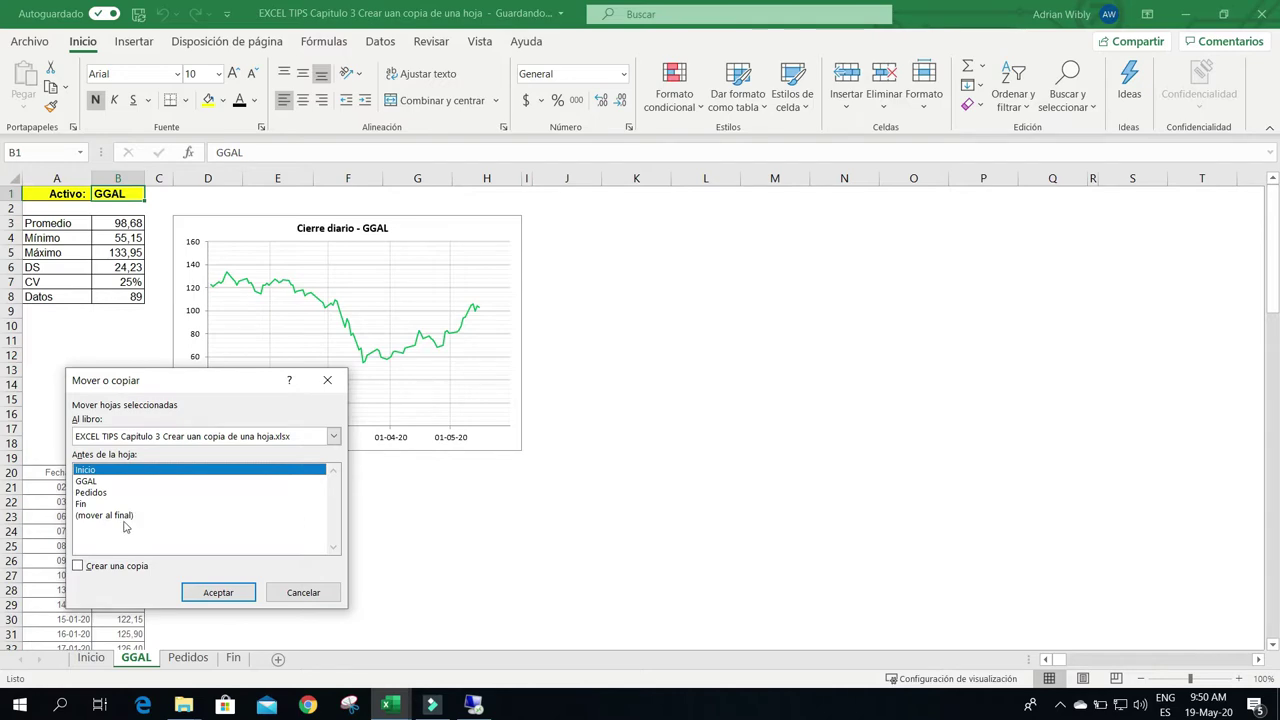
left_click(78, 568)
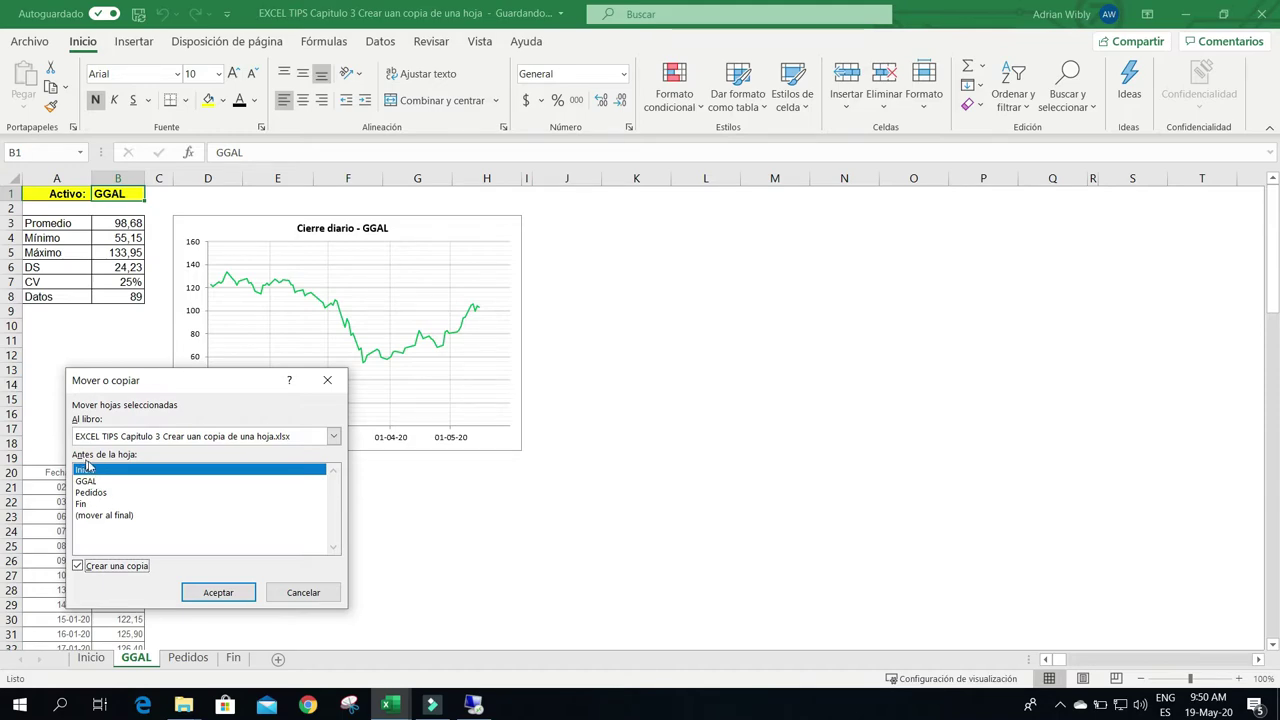
left_click(89, 493)
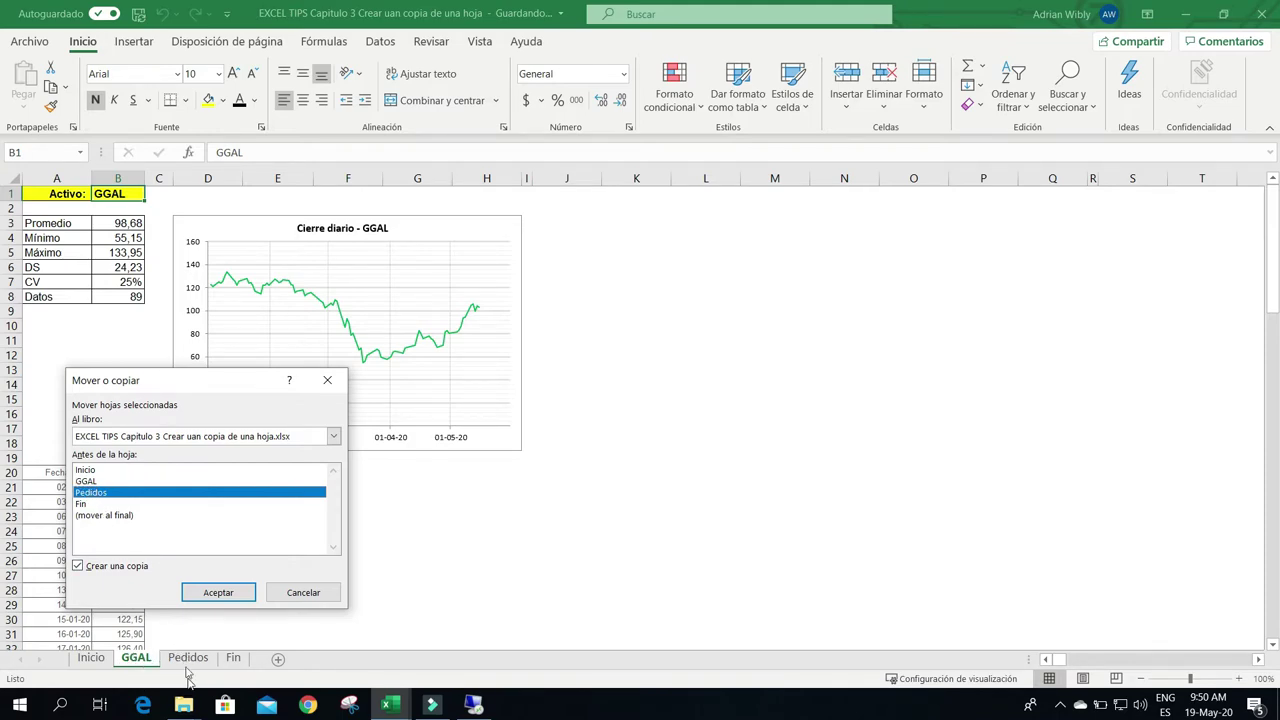
left_click(138, 437)
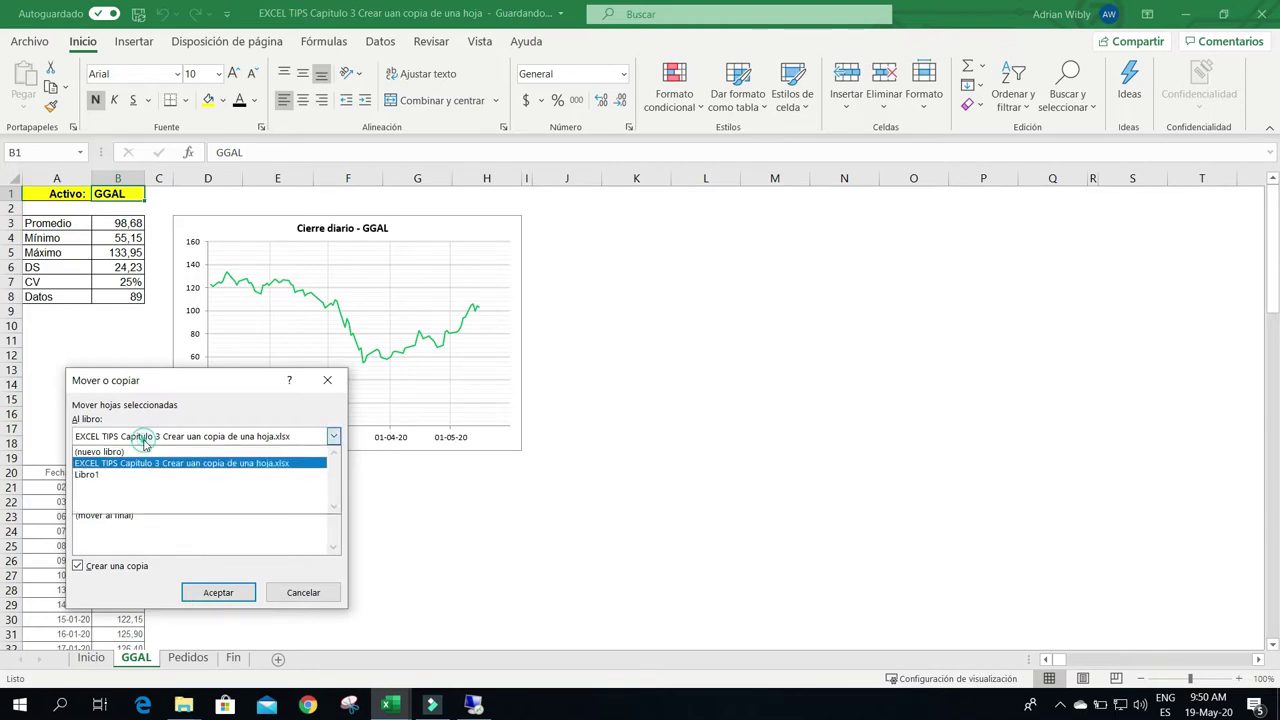
left_click(99, 476)
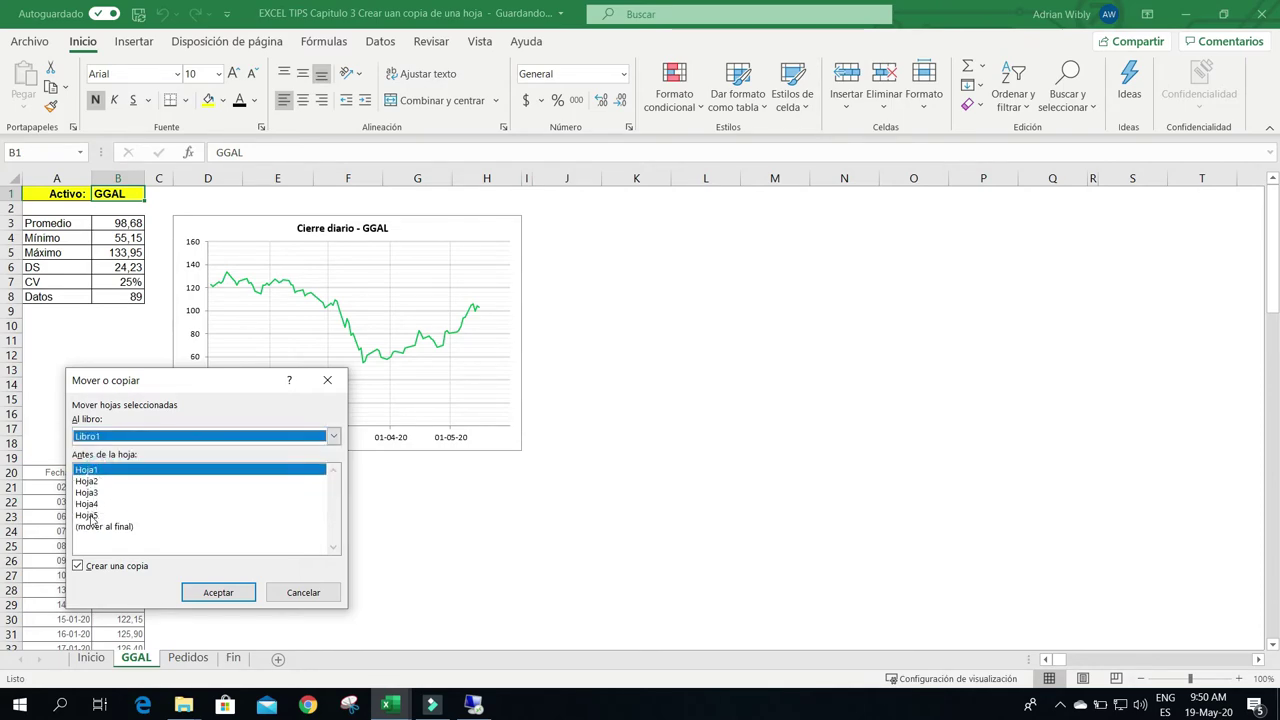
left_click(113, 439)
left_click(112, 465)
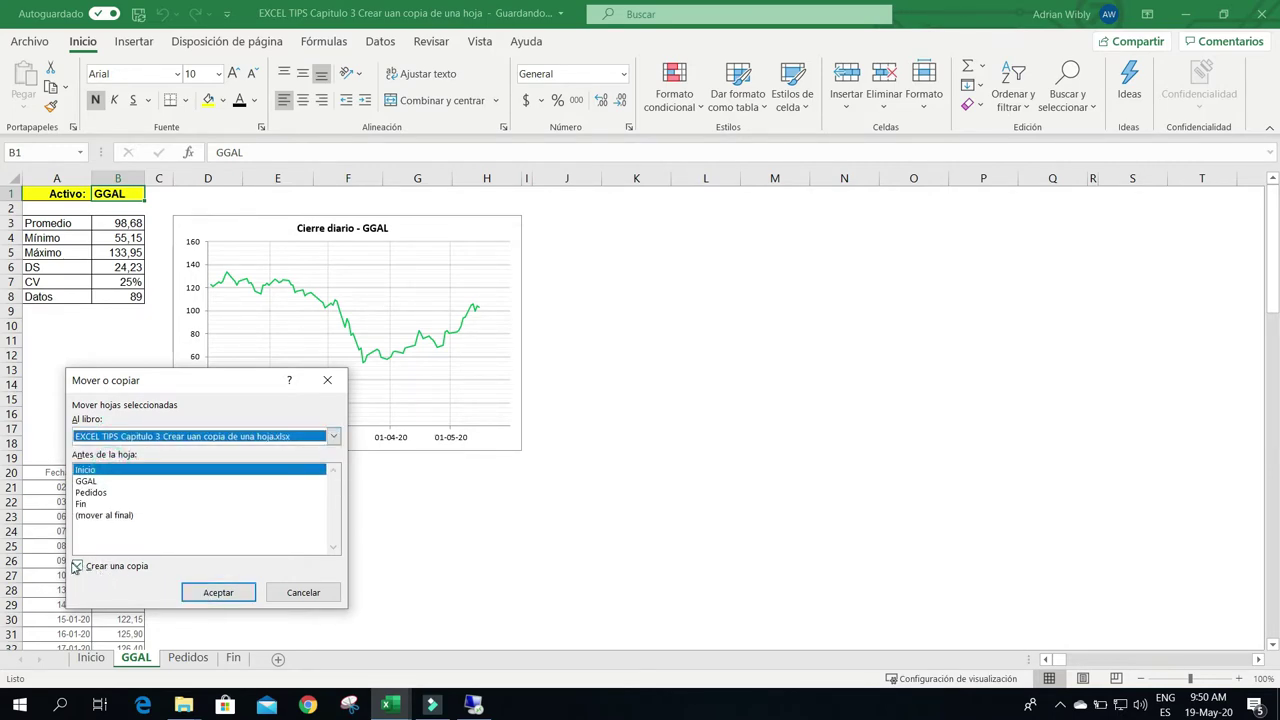
left_click(216, 593)
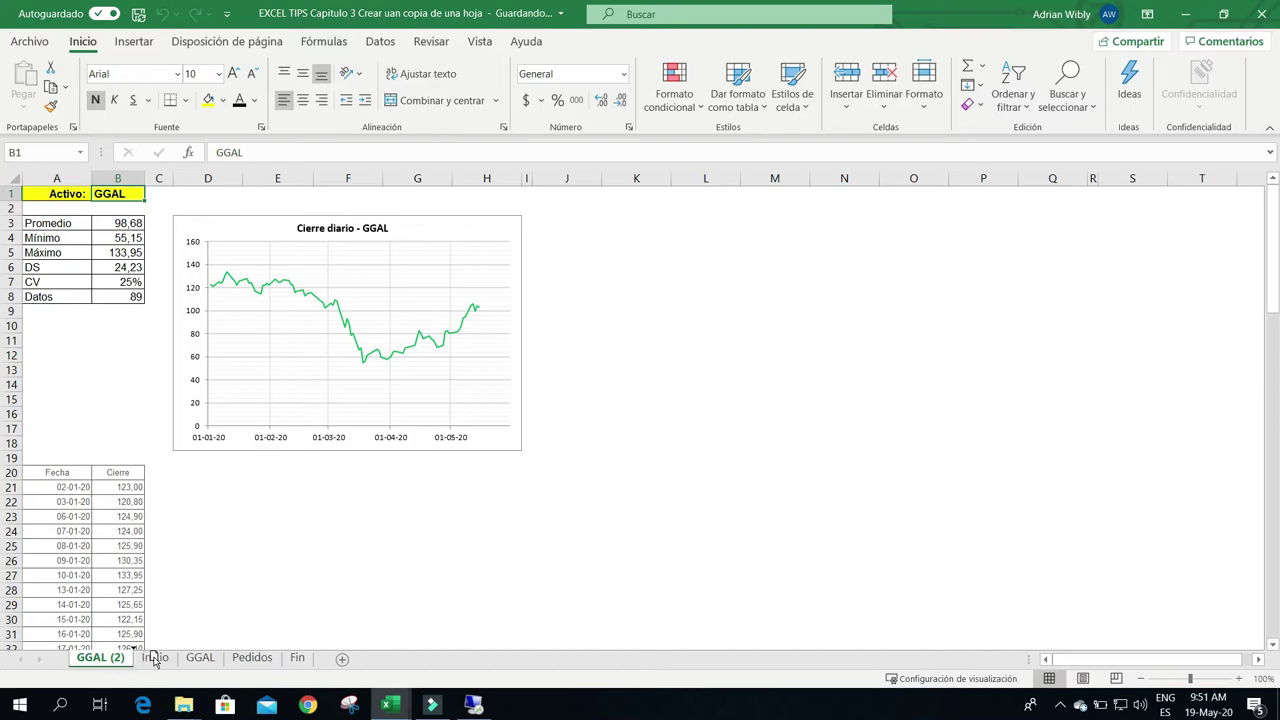
- Move the copy after GGAL, rename its tab RFX20ç, and set cell B1 to RFX20
left_click_drag(215, 663, 236, 664)
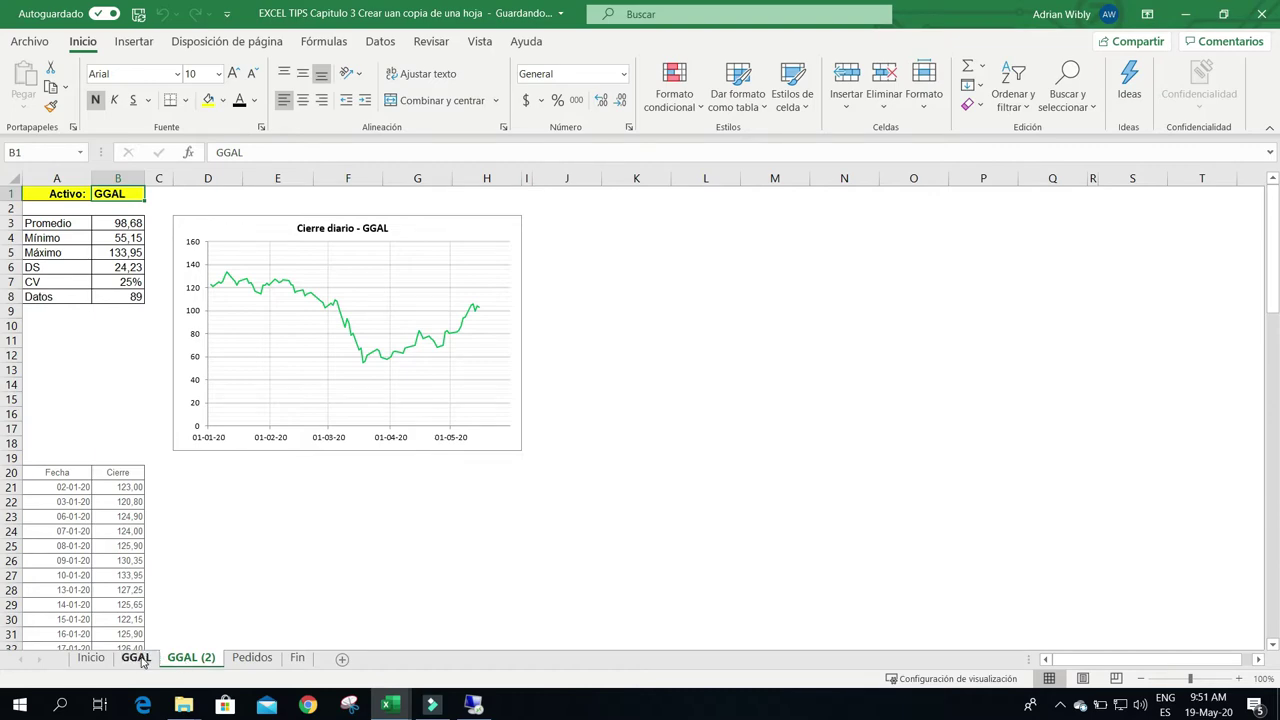
double_click(207, 663)
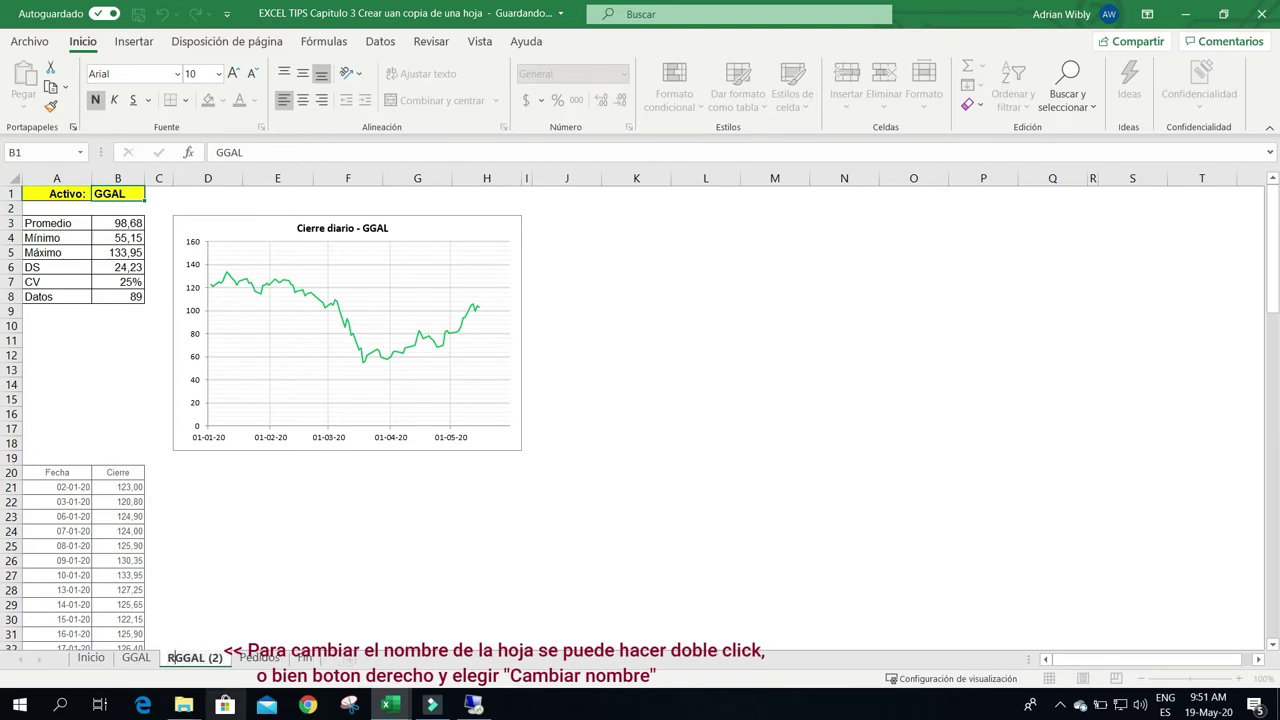
type("RFX20")
key("Delete")
key("Delete")
key("Delete")
key("Delete")
key("Delete")
key("Delete")
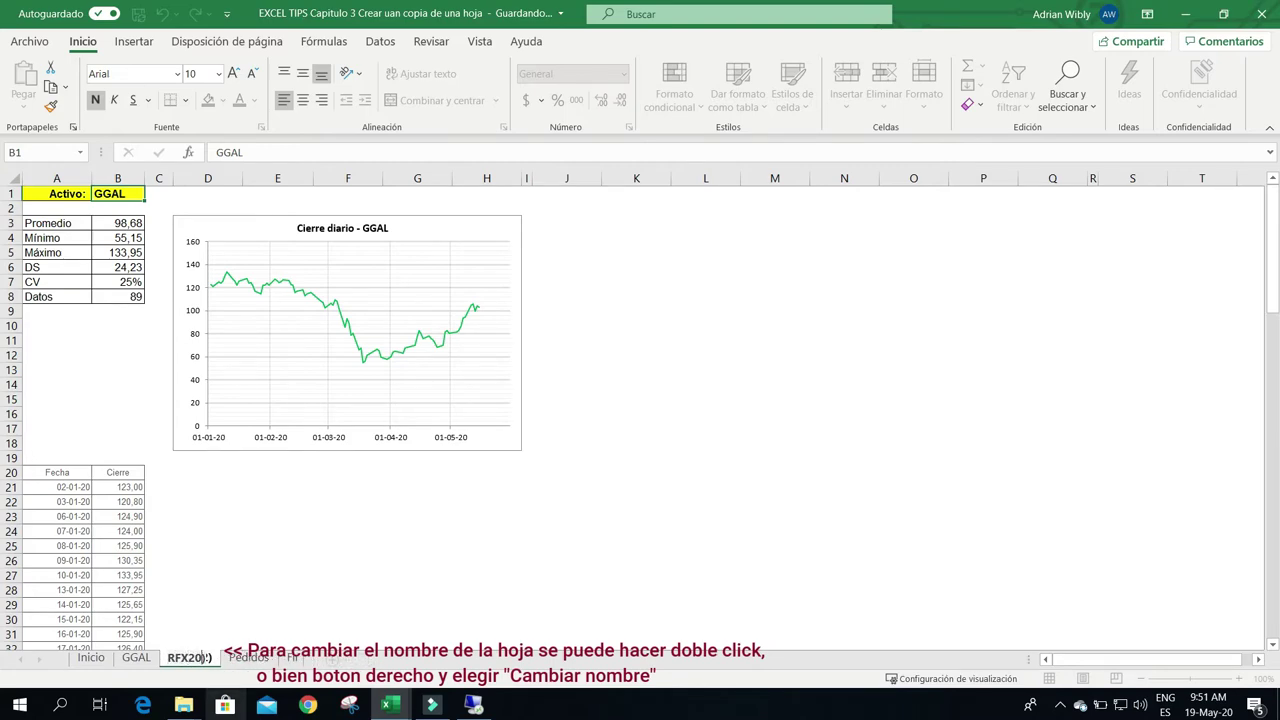
key("Delete")
key("Delete")
type("ç")
key("Return")
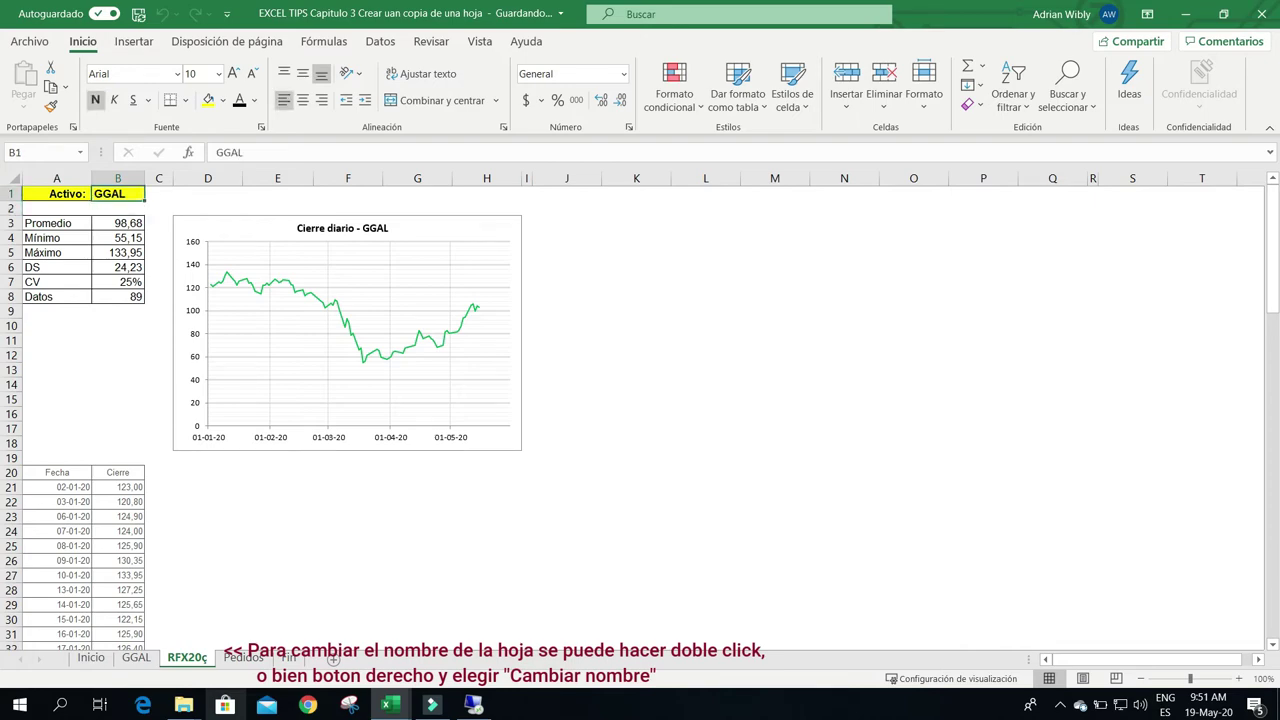
type("RFX20")
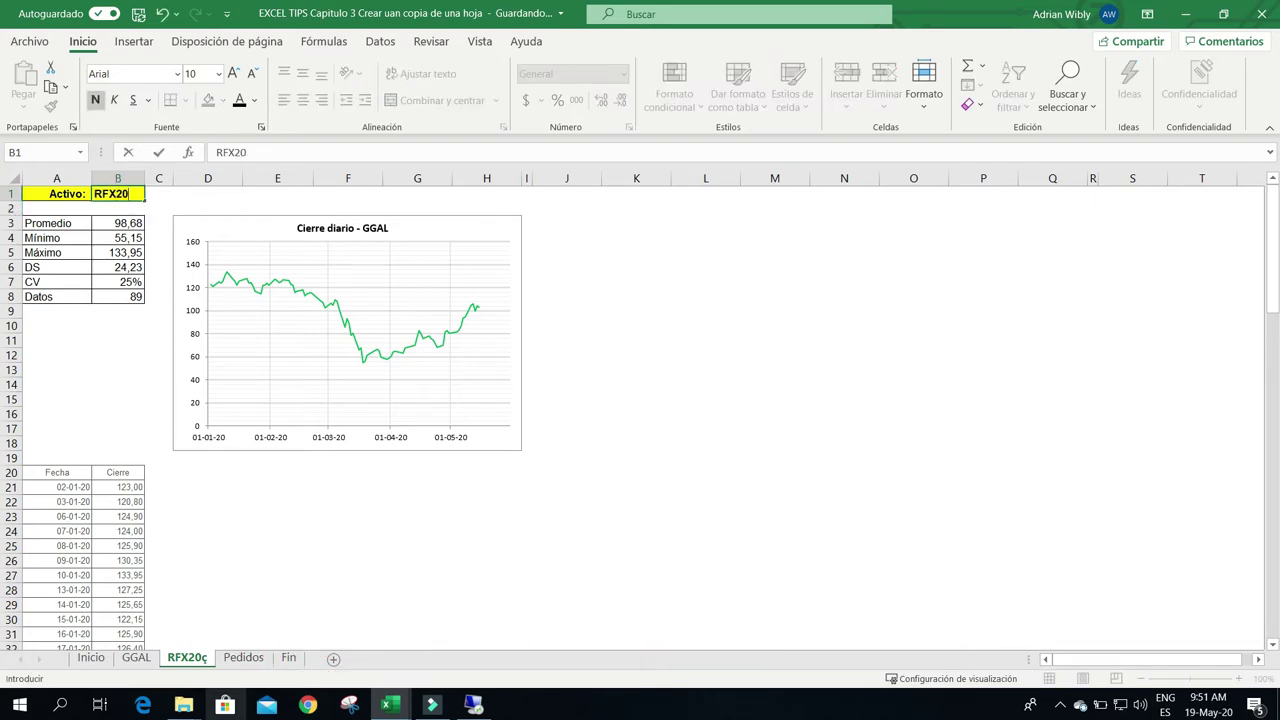
key("Return")
- Correct the sheet tab name from RFX20ç to RFX20
left_click(117, 376)
left_click(117, 487)
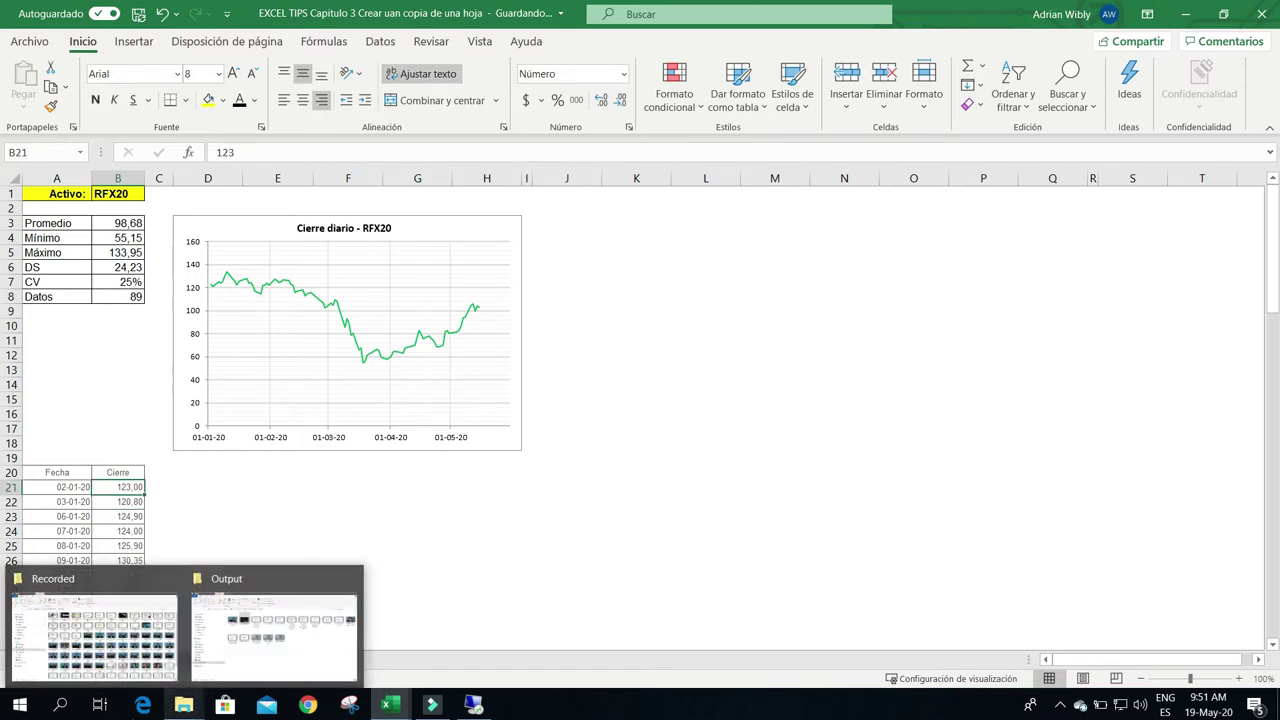
left_click(563, 592)
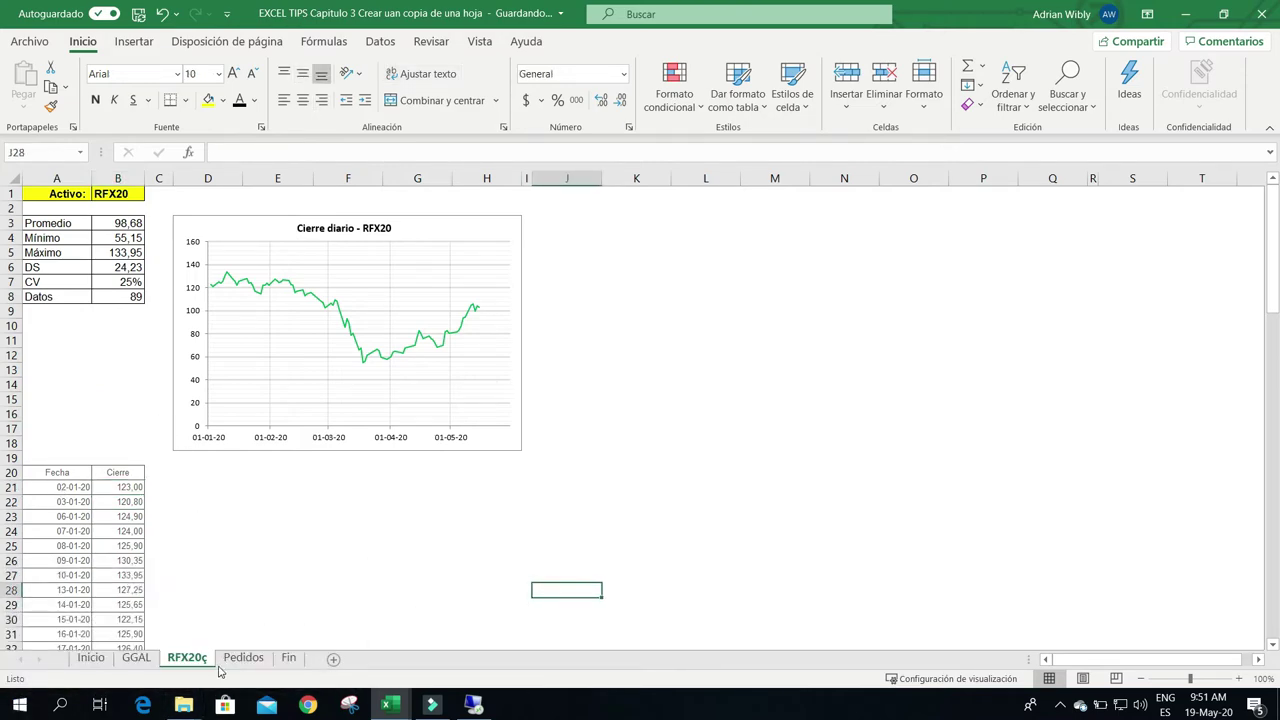
double_click(199, 660)
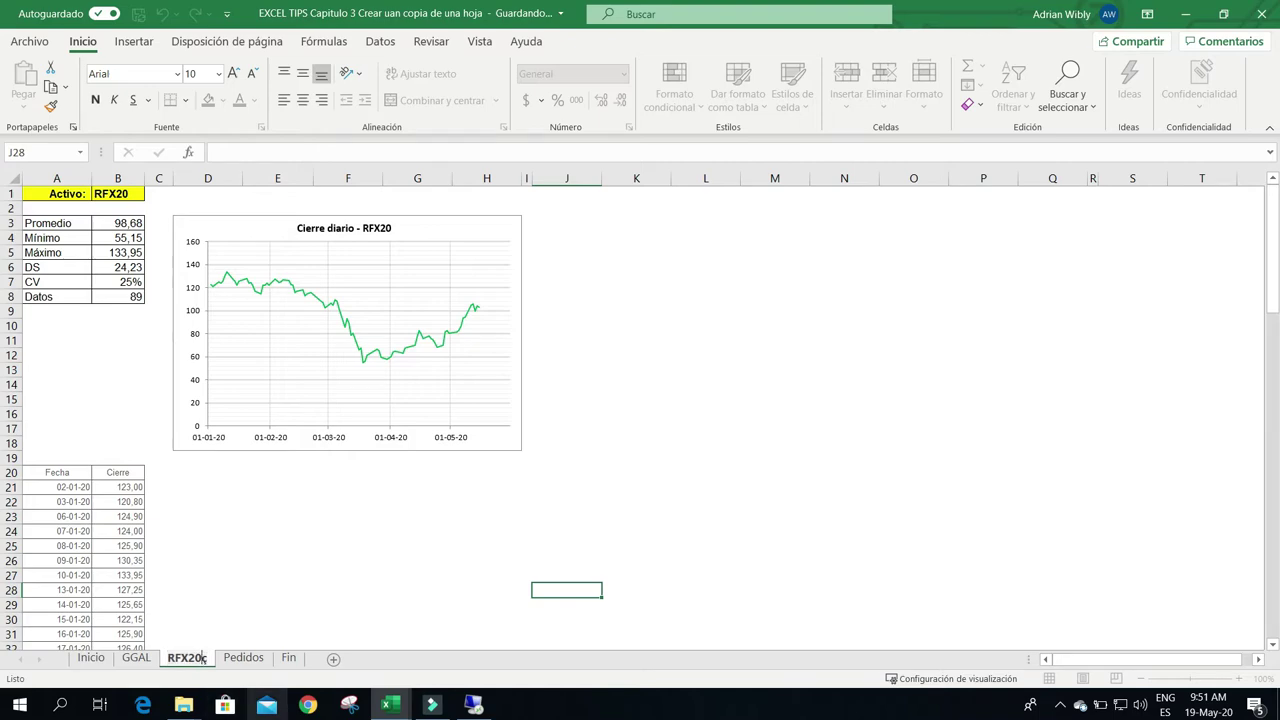
type("RFX20")
key("Return")
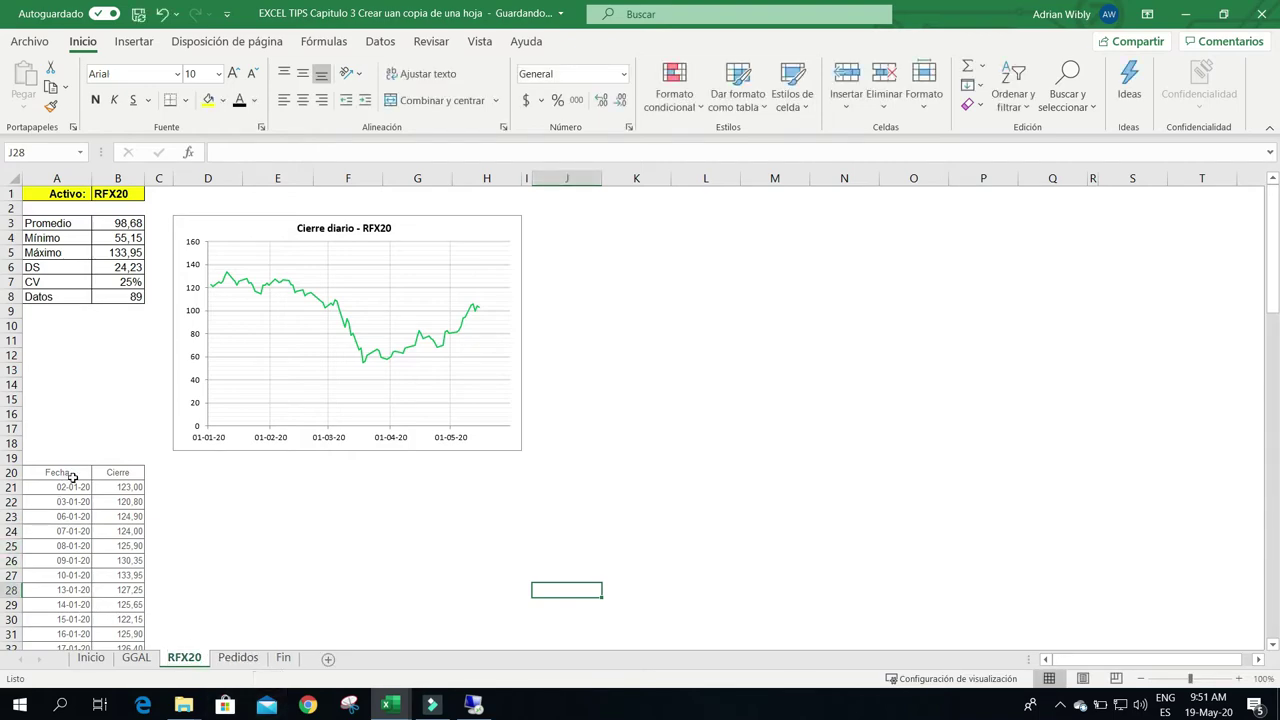
- Enter closing prices 500, 510 and 515 in B21:B23 and clear the prices below
left_click(113, 490)
type("500")
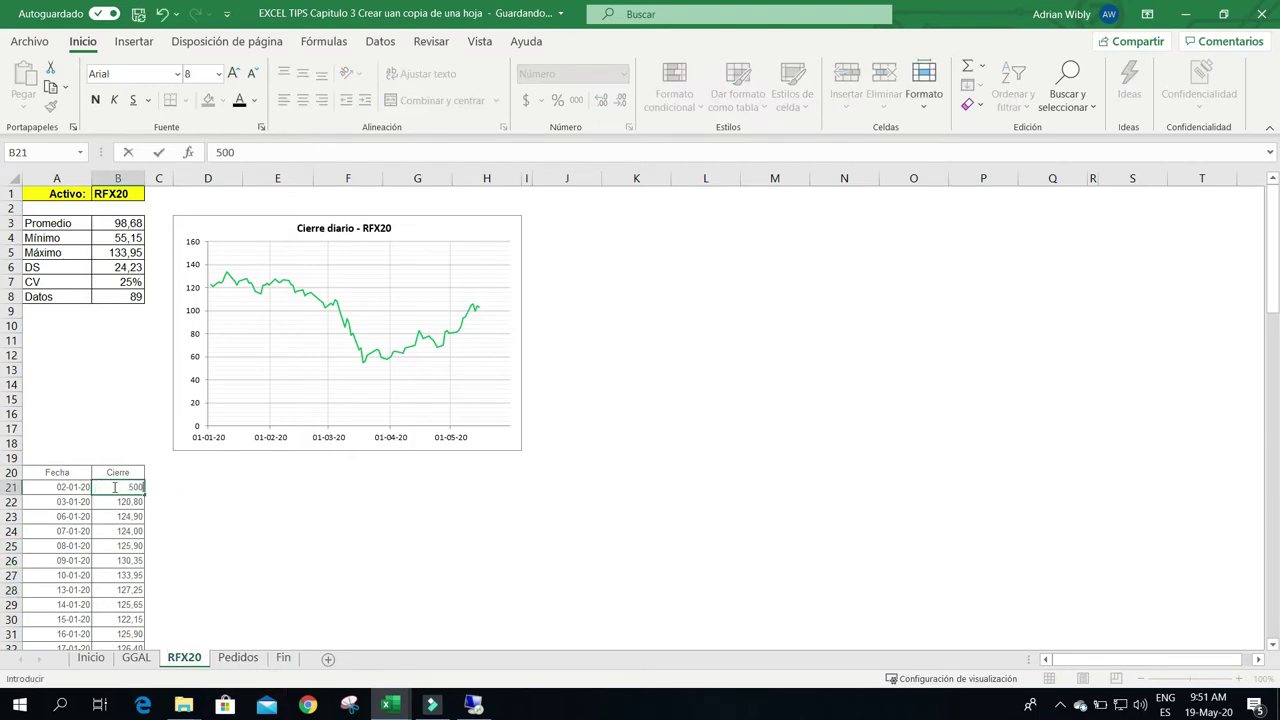
key("Return")
type("510")
key("Return")
type("515")
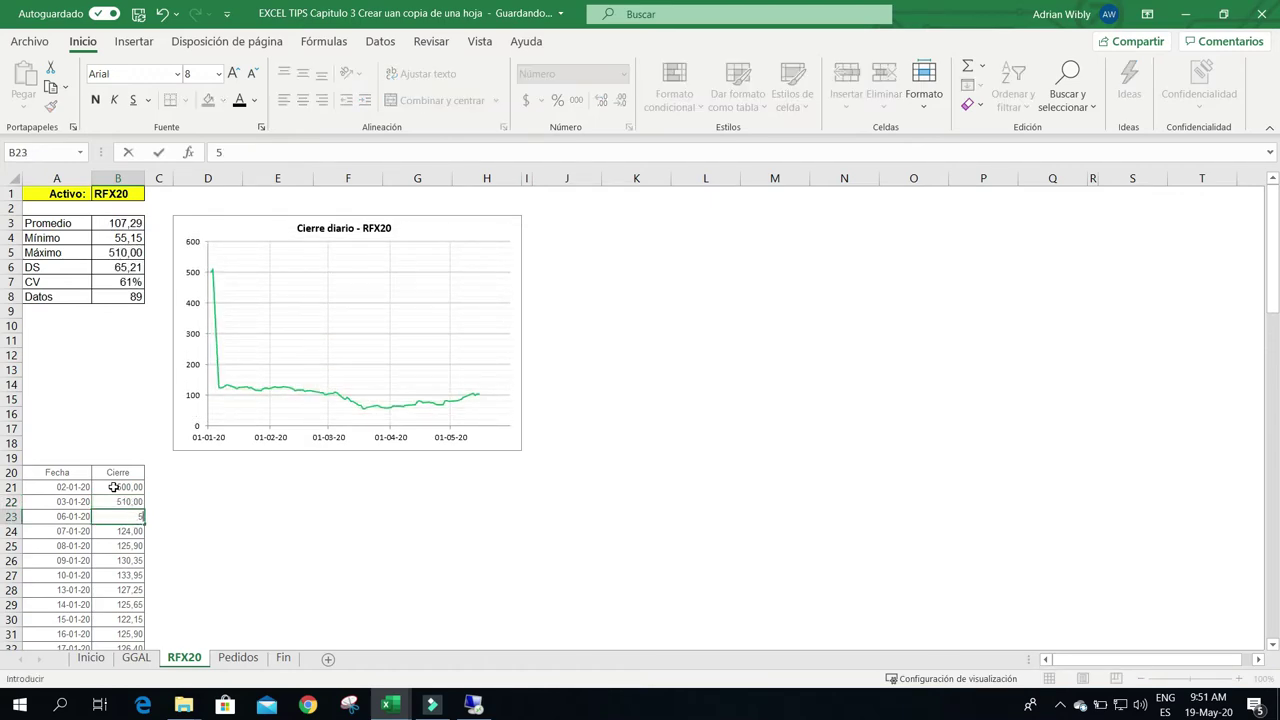
key("Return")
key("ctrl+shift+Down")
scroll(113, 487, "up", 20)
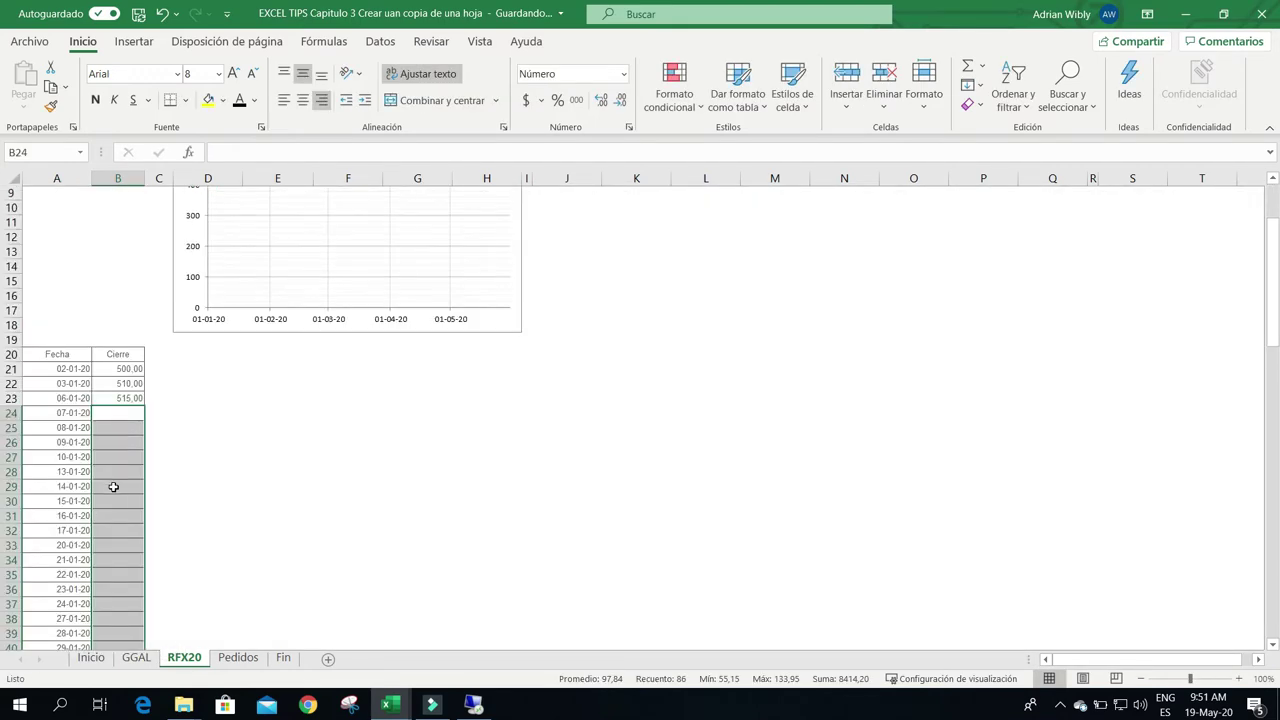
key("Delete")
key("ctrl+Up")
key("ctrl+Up")
key("ctrl+Up")
key("Down")
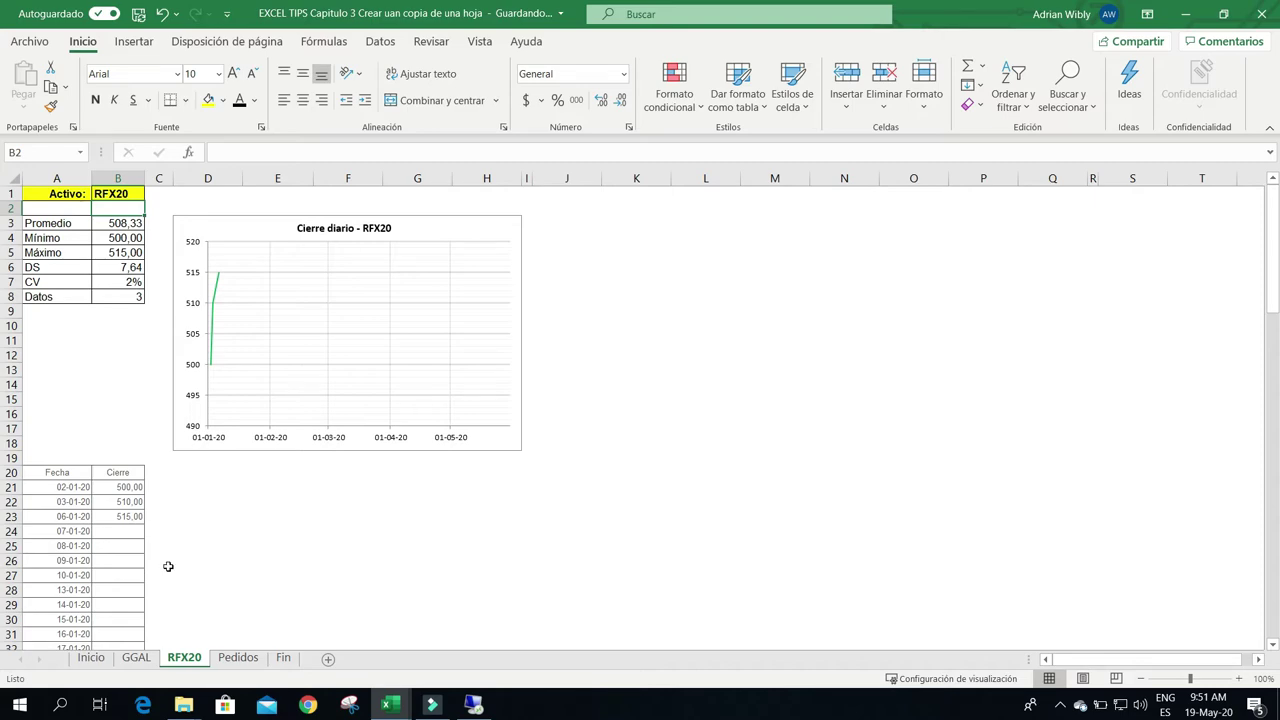
- Add sheet Hoja3 and paste the entire GGAL sheet, table and chart included, into it
left_click(330, 661)
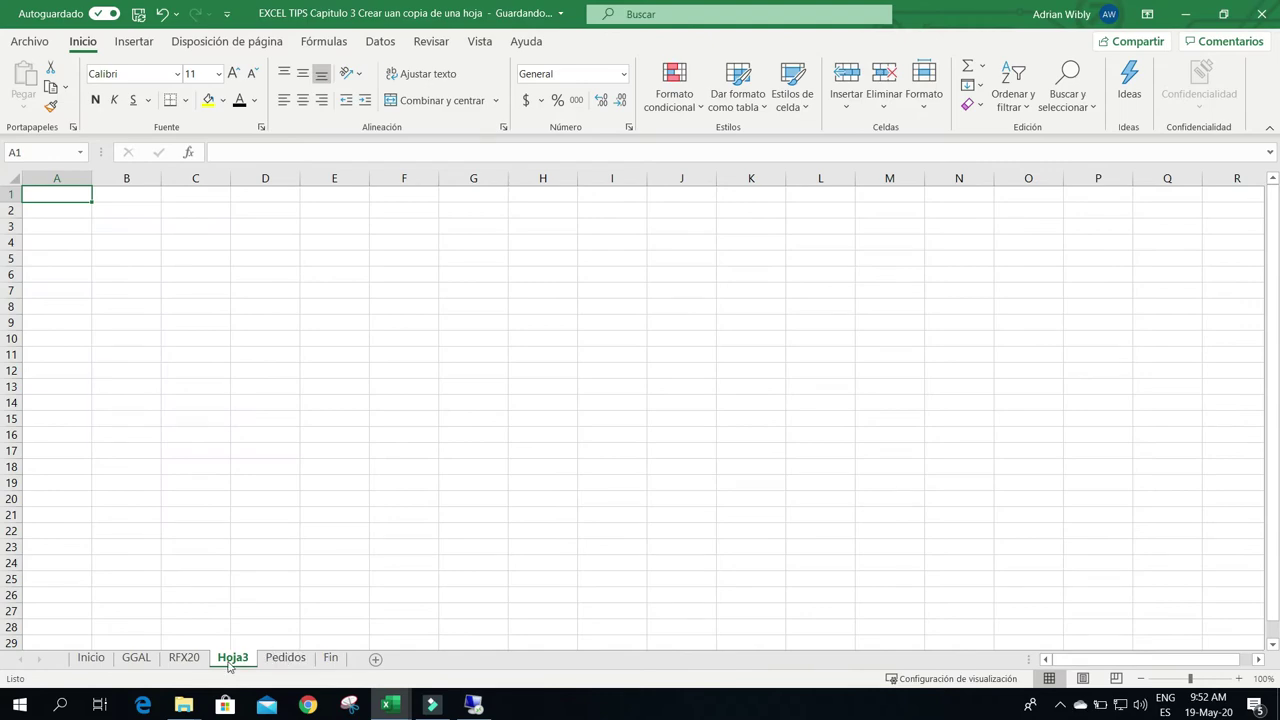
left_click(148, 660)
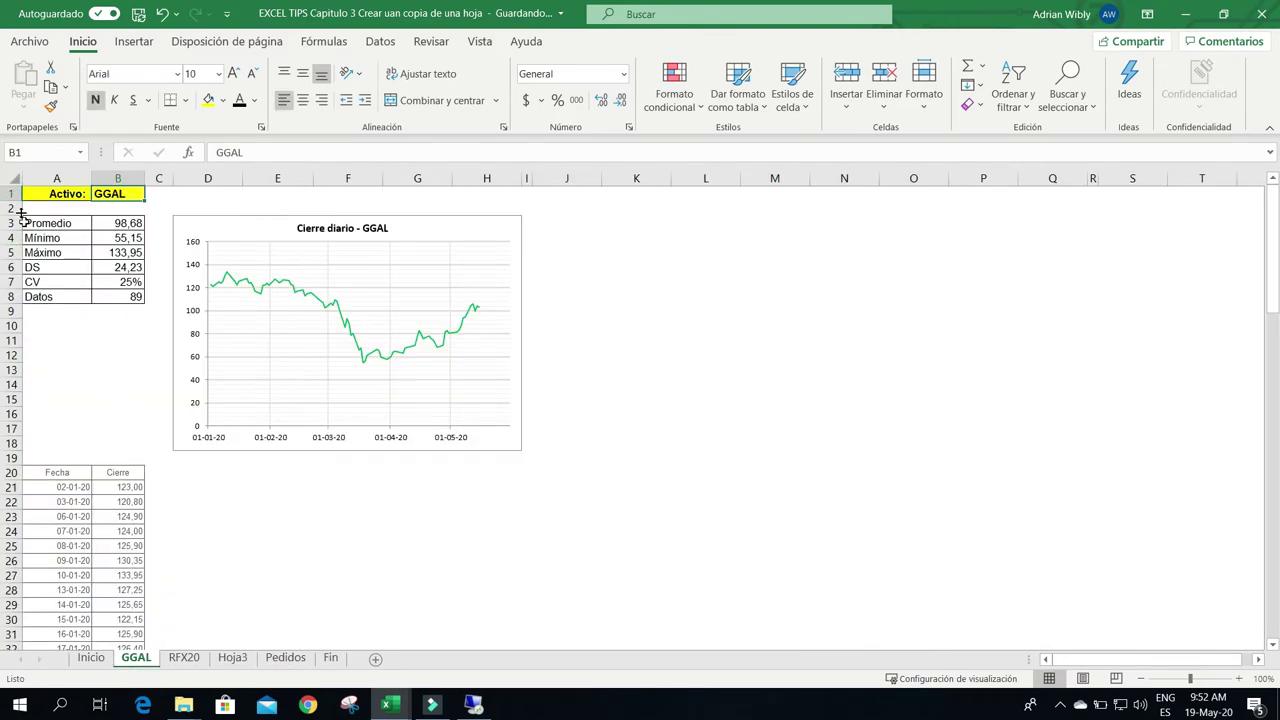
left_click_drag(40, 194, 556, 600)
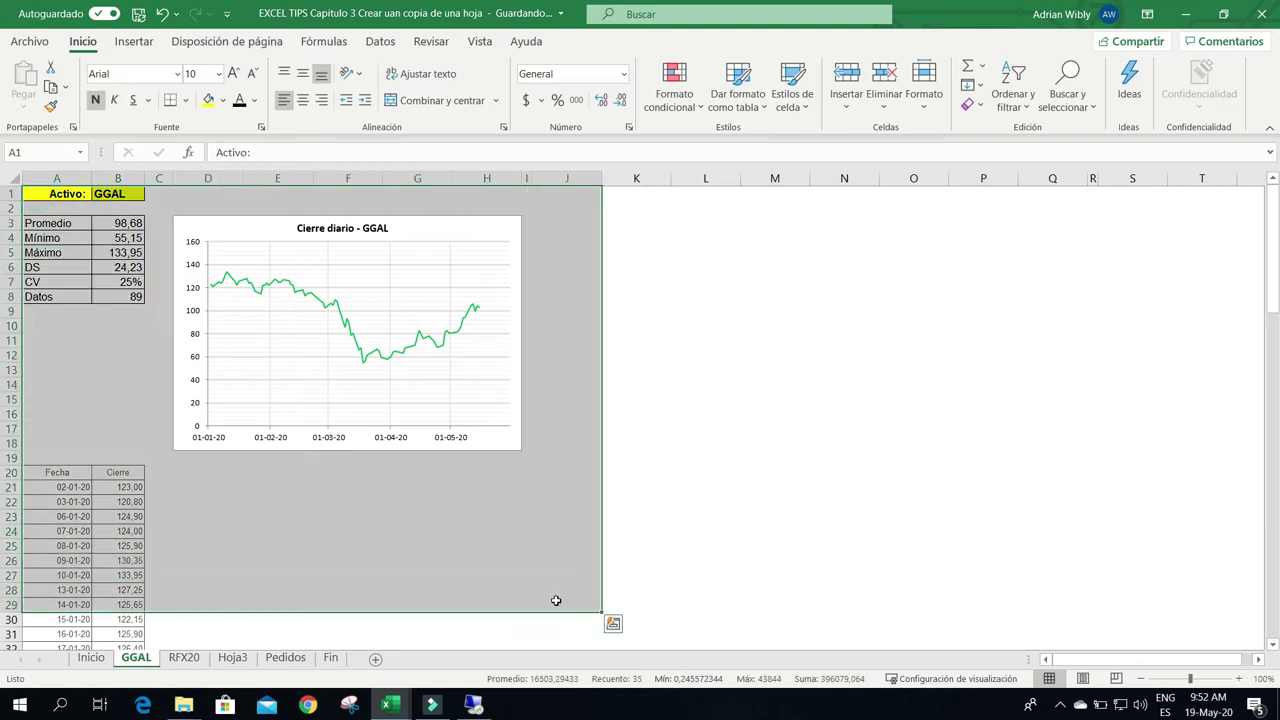
left_click(12, 179)
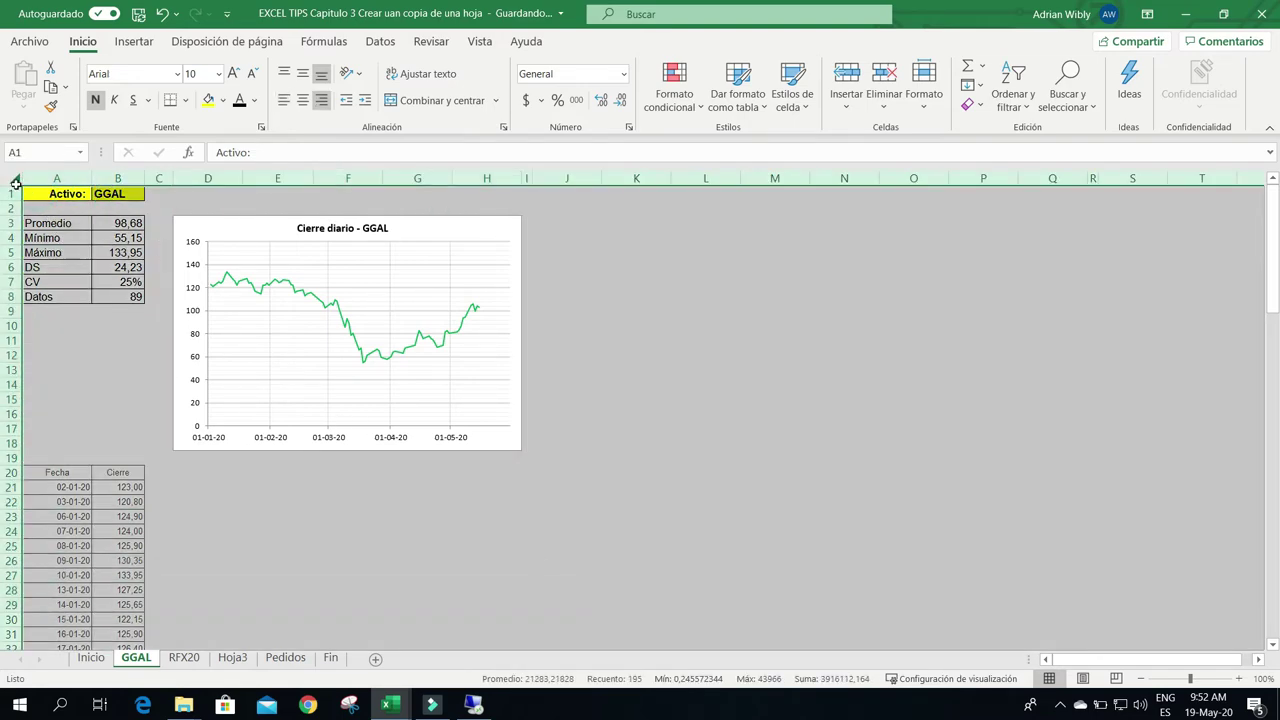
key("ctrl+c")
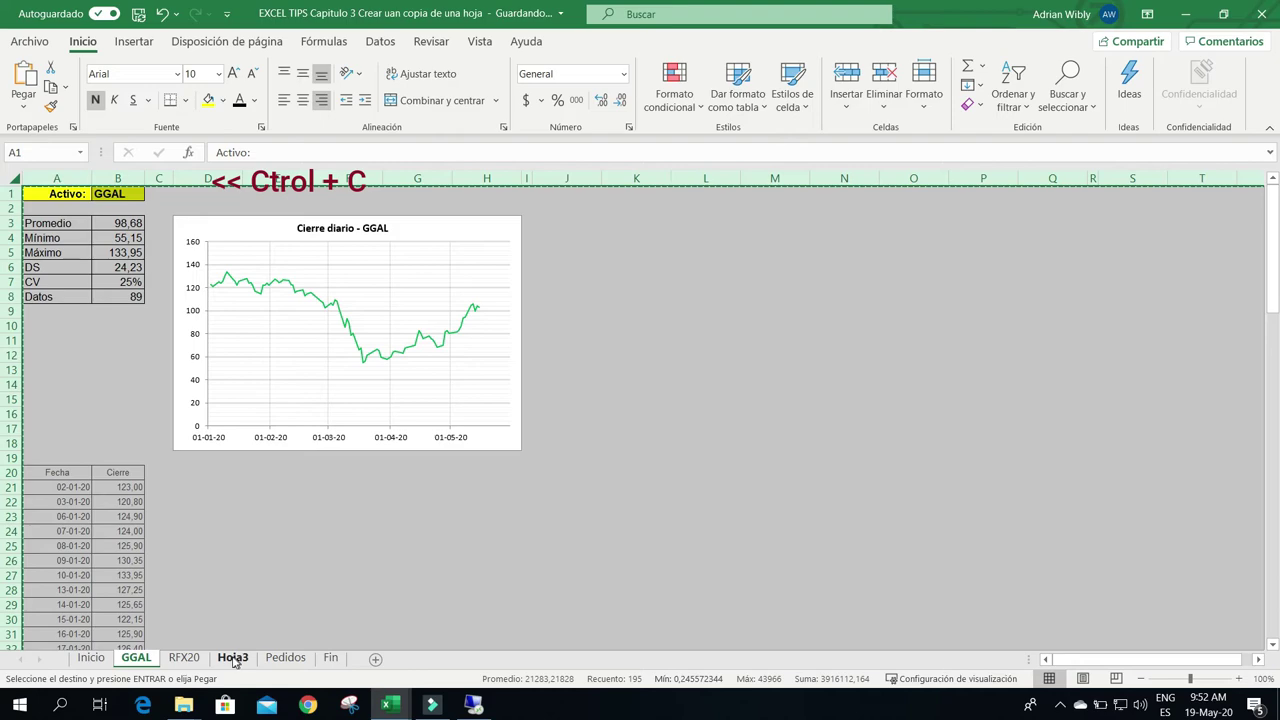
left_click(232, 658)
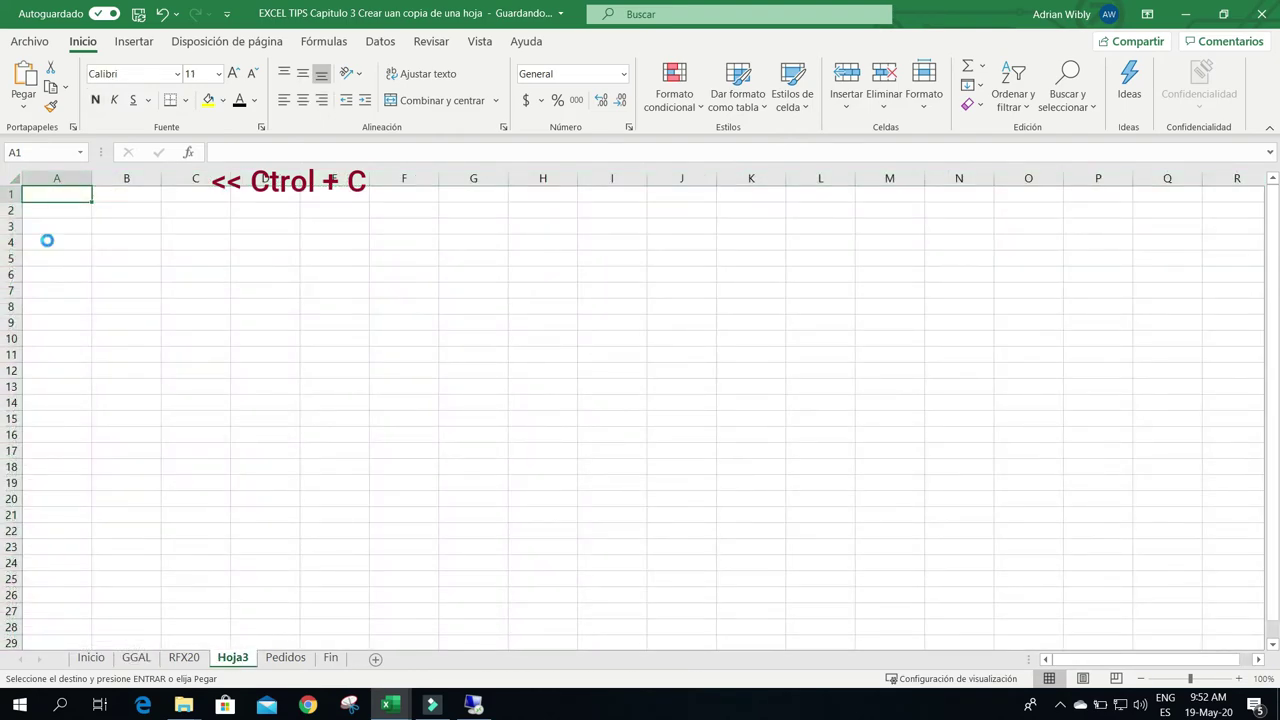
key("ctrl+v")
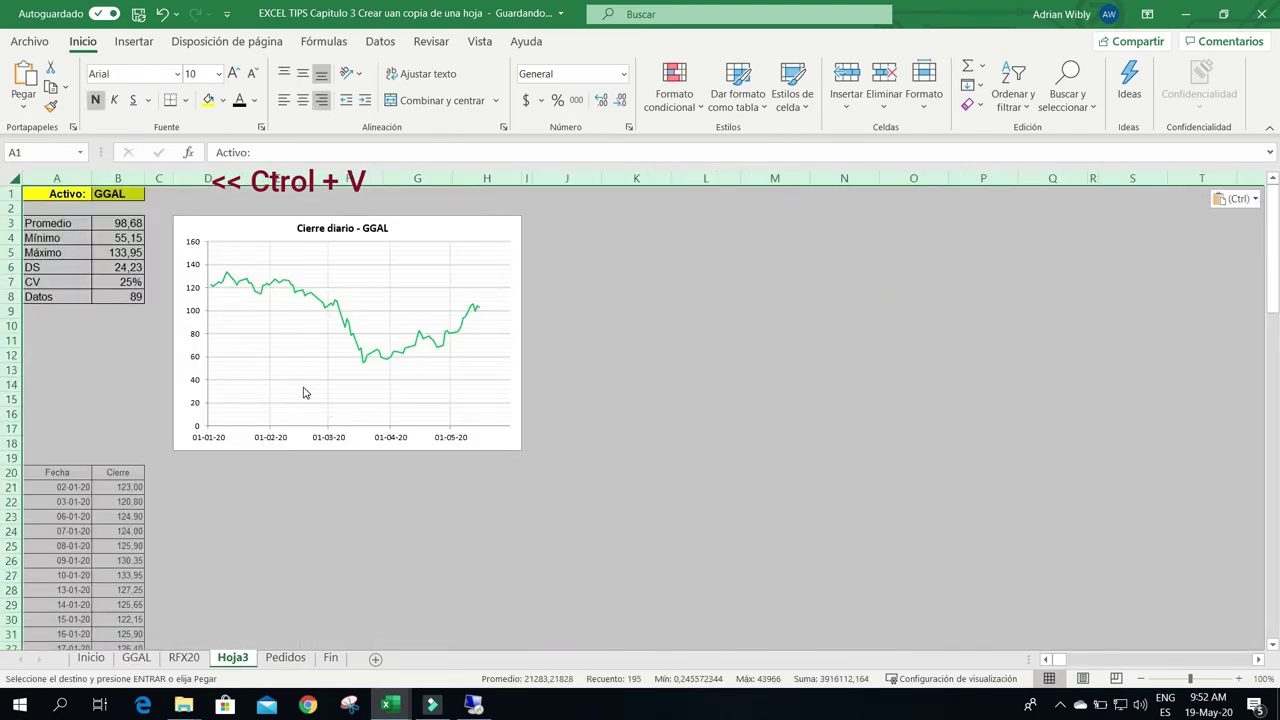
- Enter closing prices 500, 505, 510 and 500 in B21:B24 of Hoja3
left_click(255, 515)
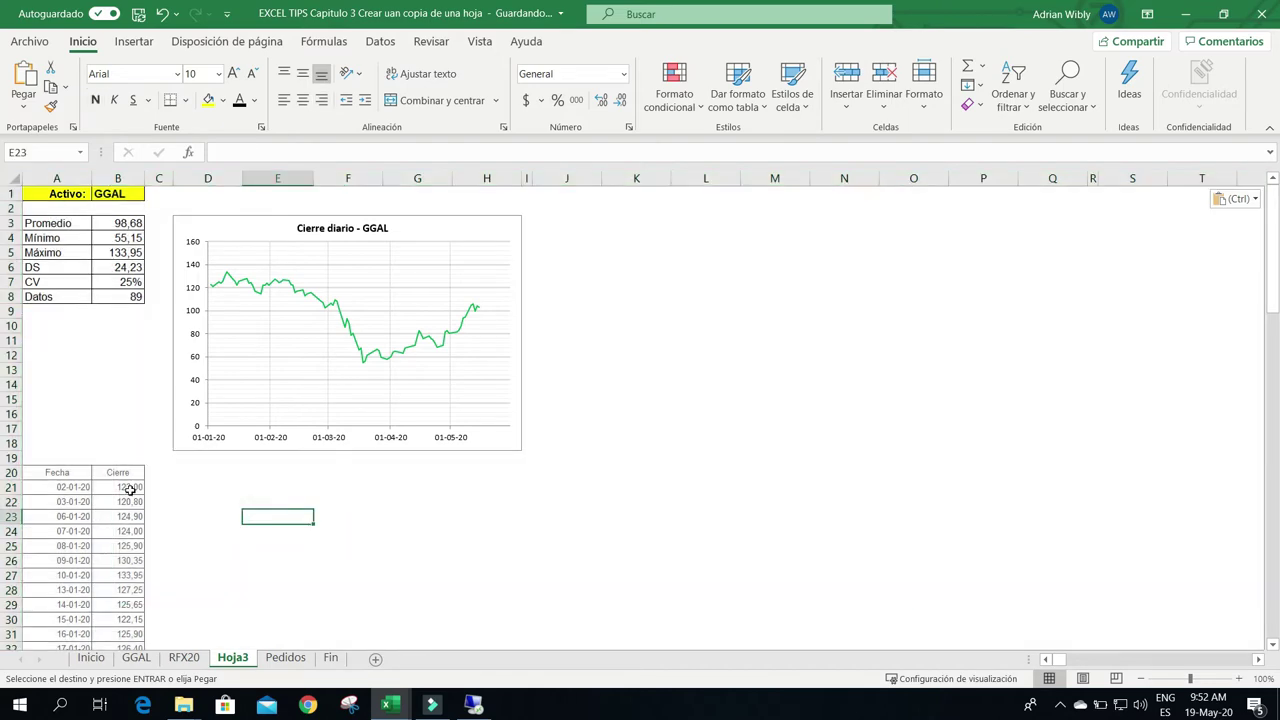
left_click(130, 490)
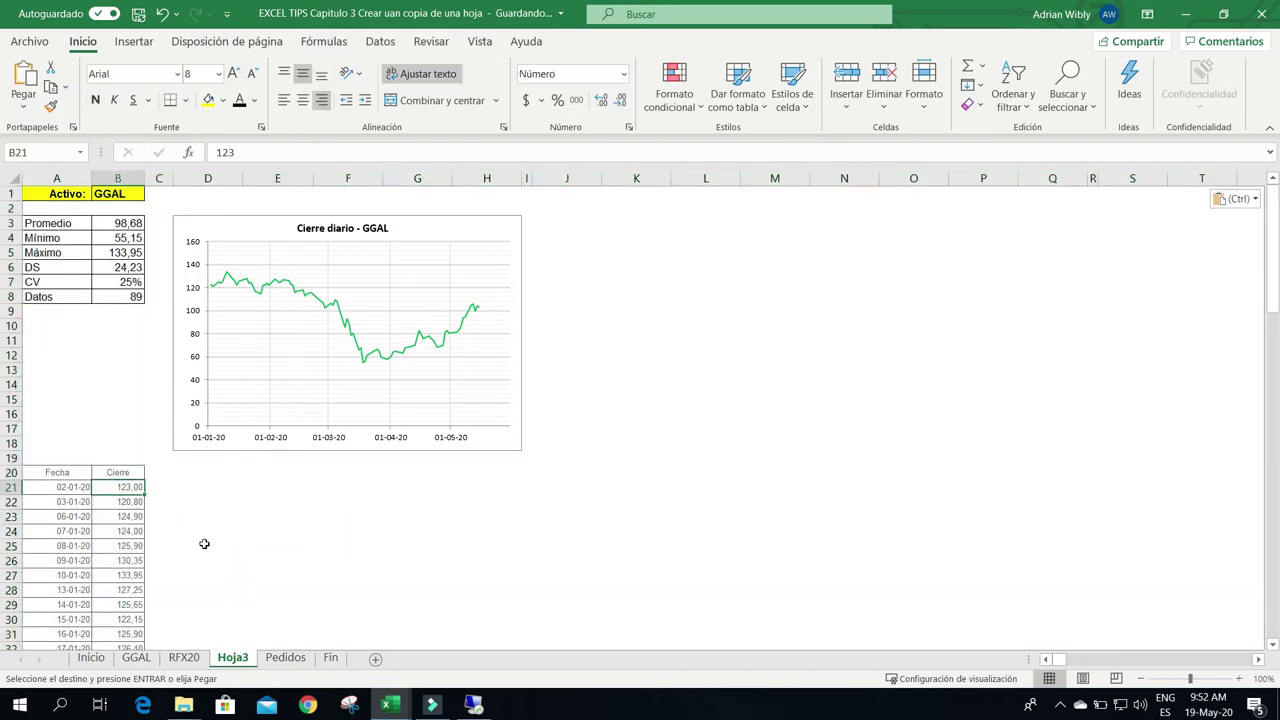
type("500")
key("Return")
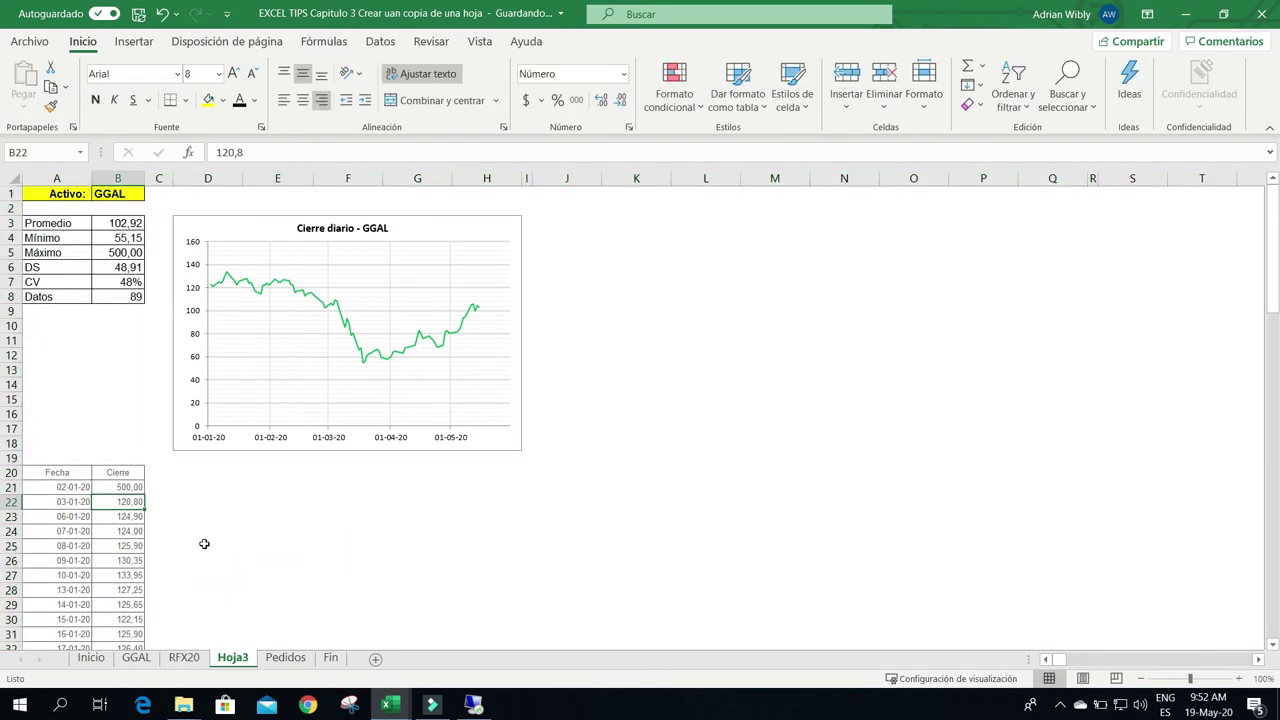
type("505")
key("Return")
type("510")
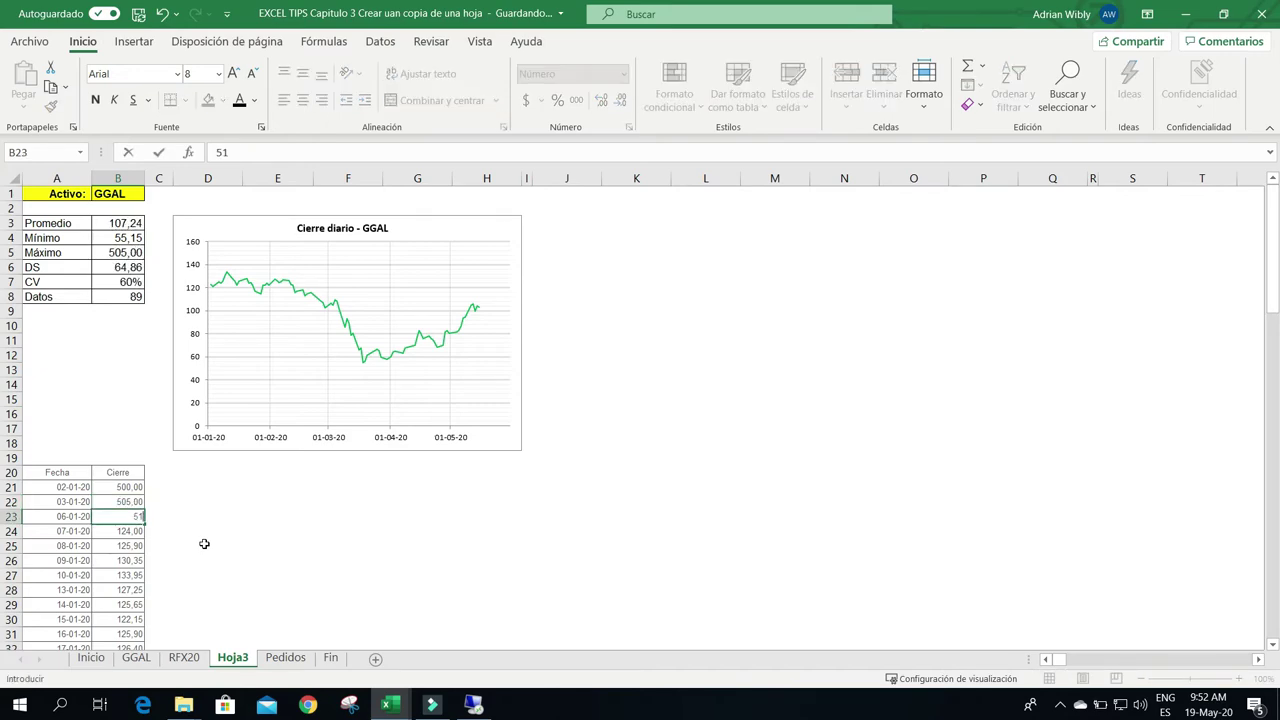
key("Return")
type("500")
key("Return")
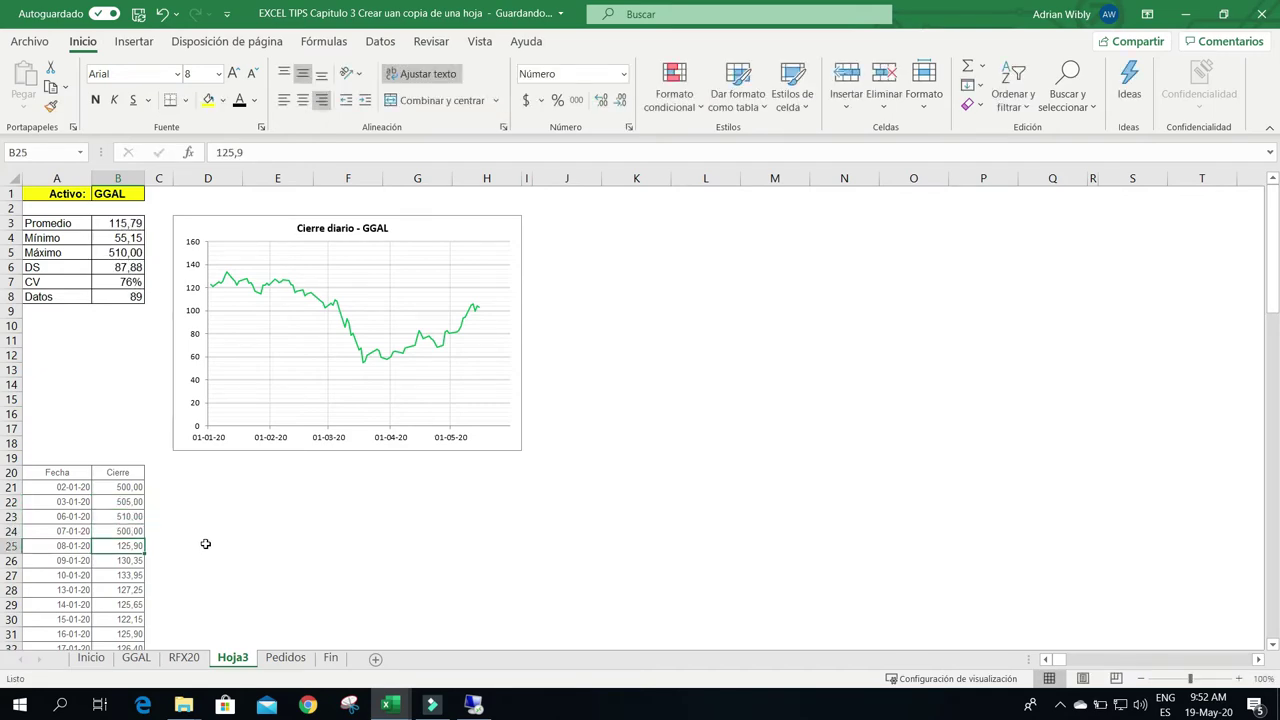
- Check the Mínimo formula in B4 and the average formula's range, leaving them unchanged
left_click(115, 238)
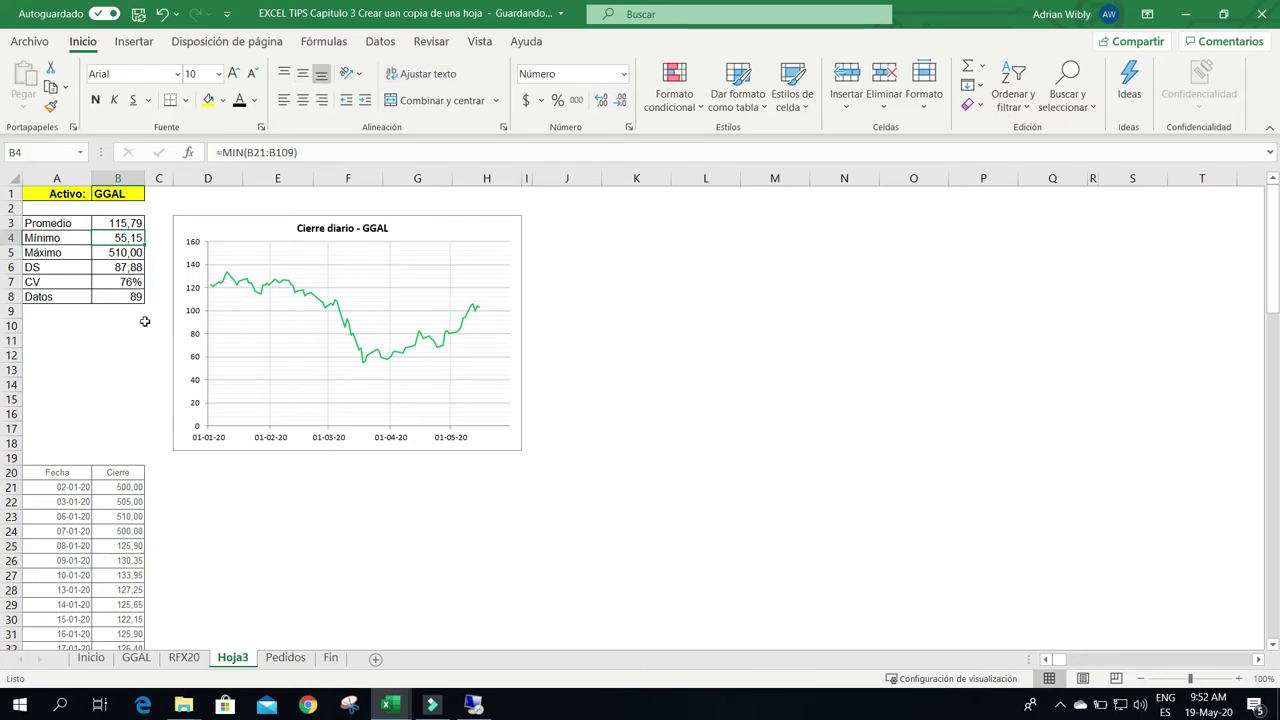
key("Up")
key("F2")
key("Tab")
key("Down")
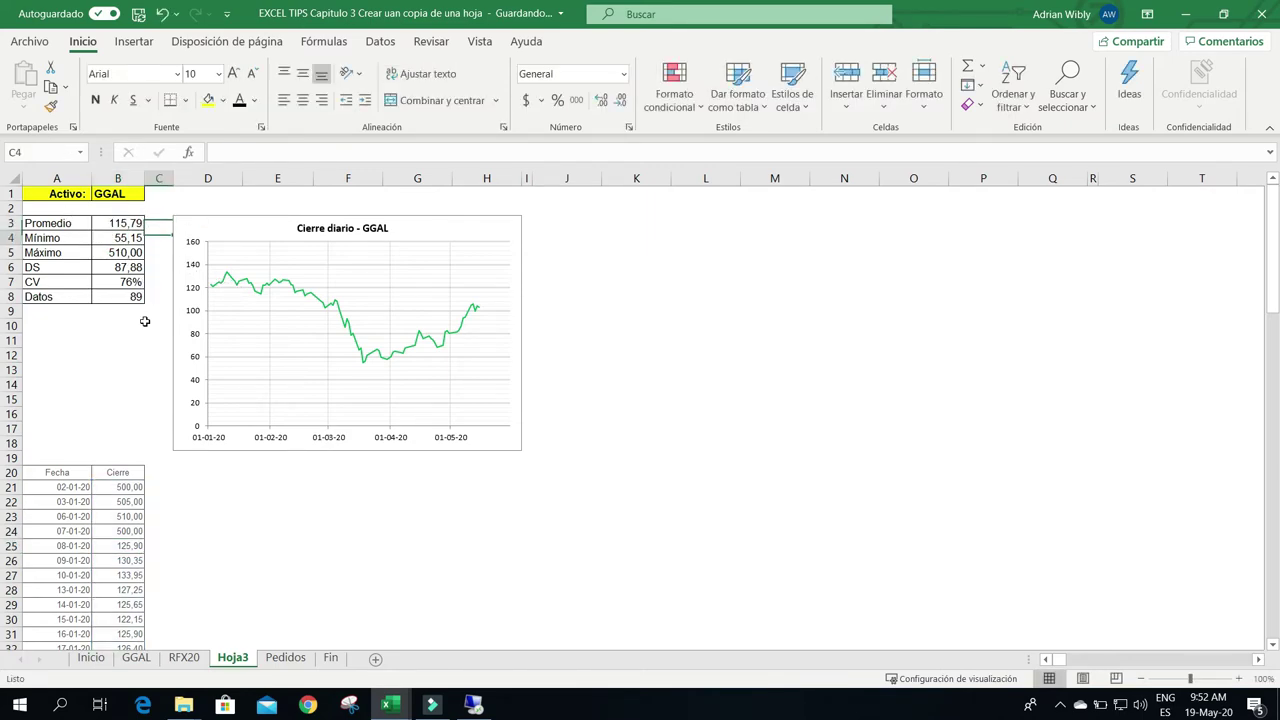
- Clear the old closing prices from B25 to the end of the column
left_click(124, 545)
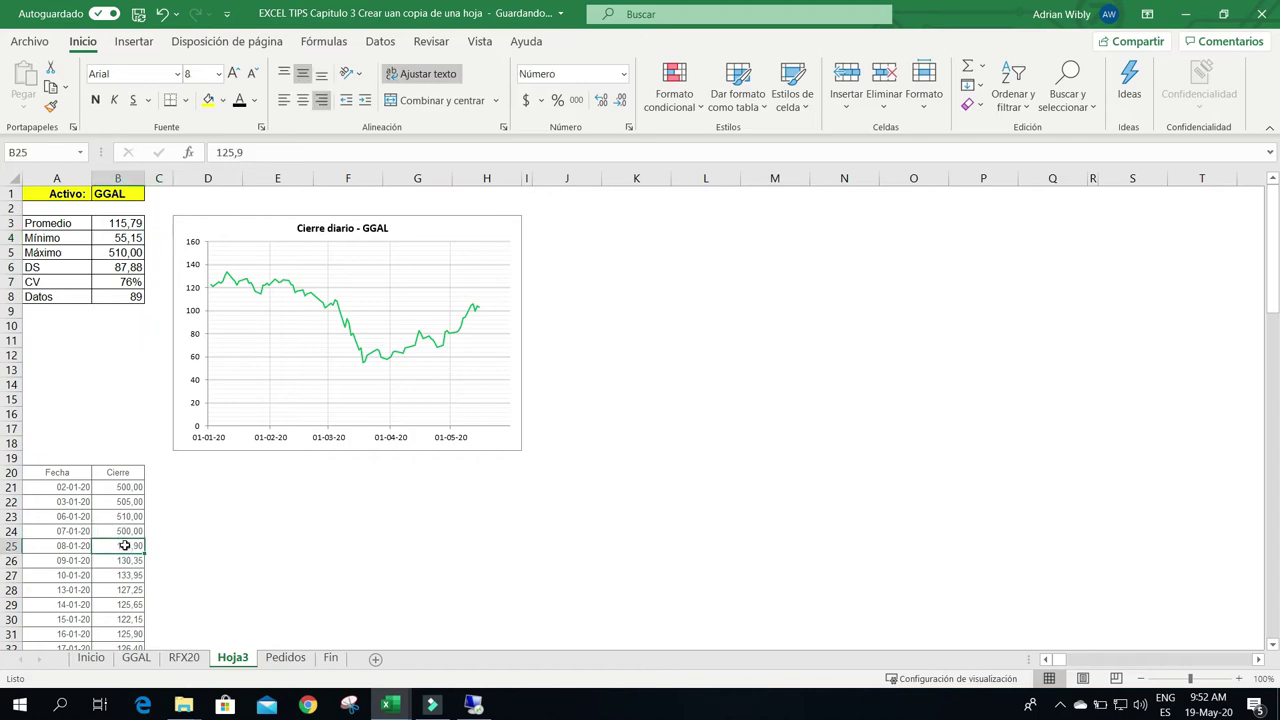
key("ctrl+shift+Down")
key("Delete")
key("ctrl+Up")
key("ctrl+Up")
key("ctrl+Up")
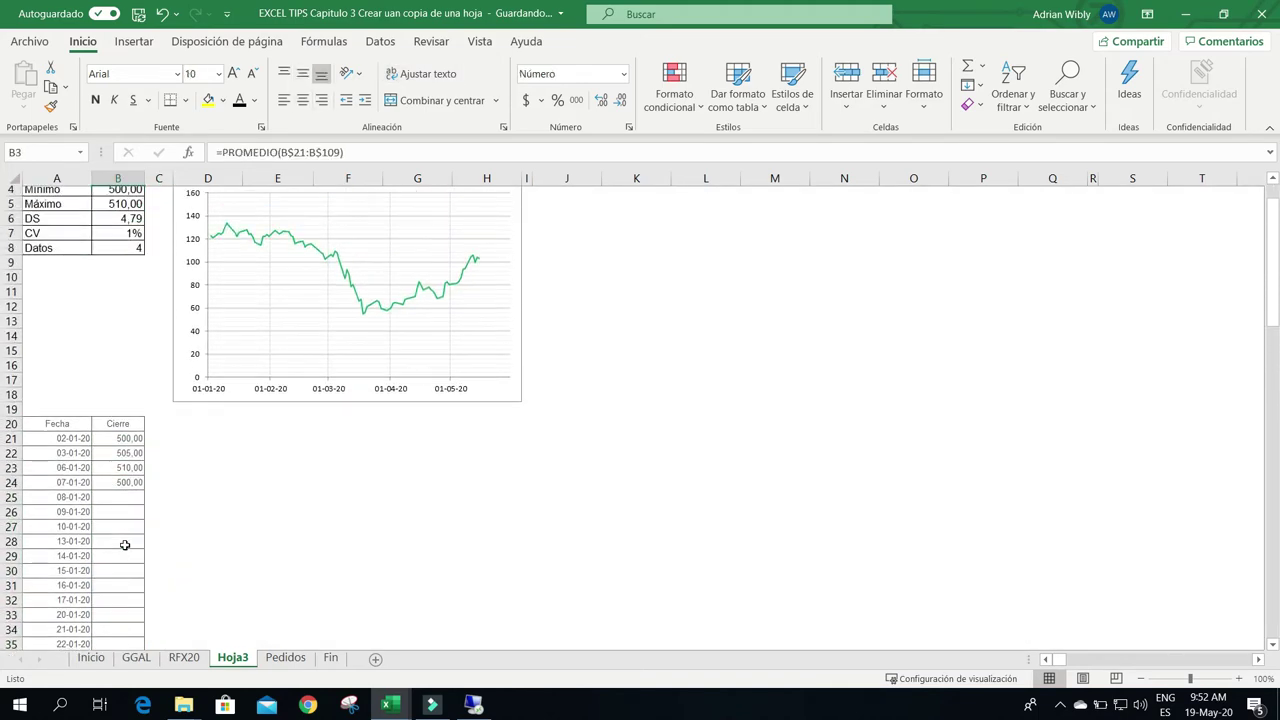
- Compare the chart series of Hoja3 (still GGAL data) with RFX20's chart (its own prices)
left_click(256, 294)
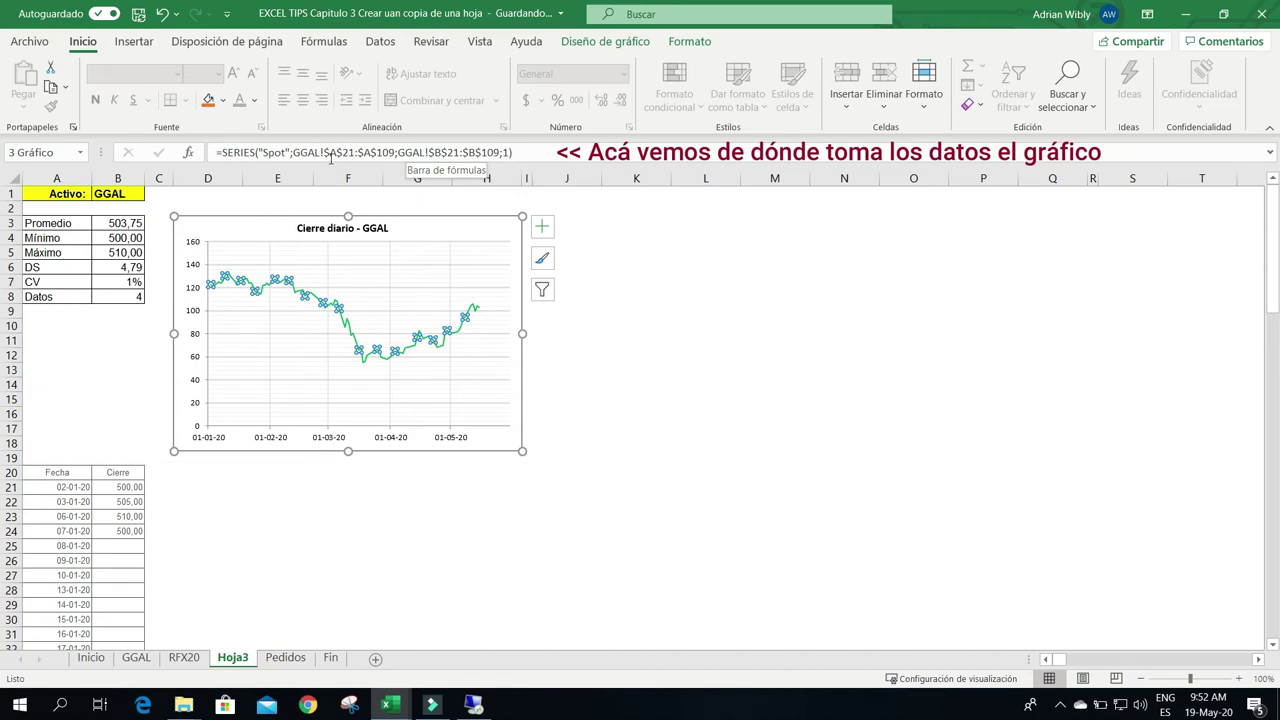
left_click(108, 221)
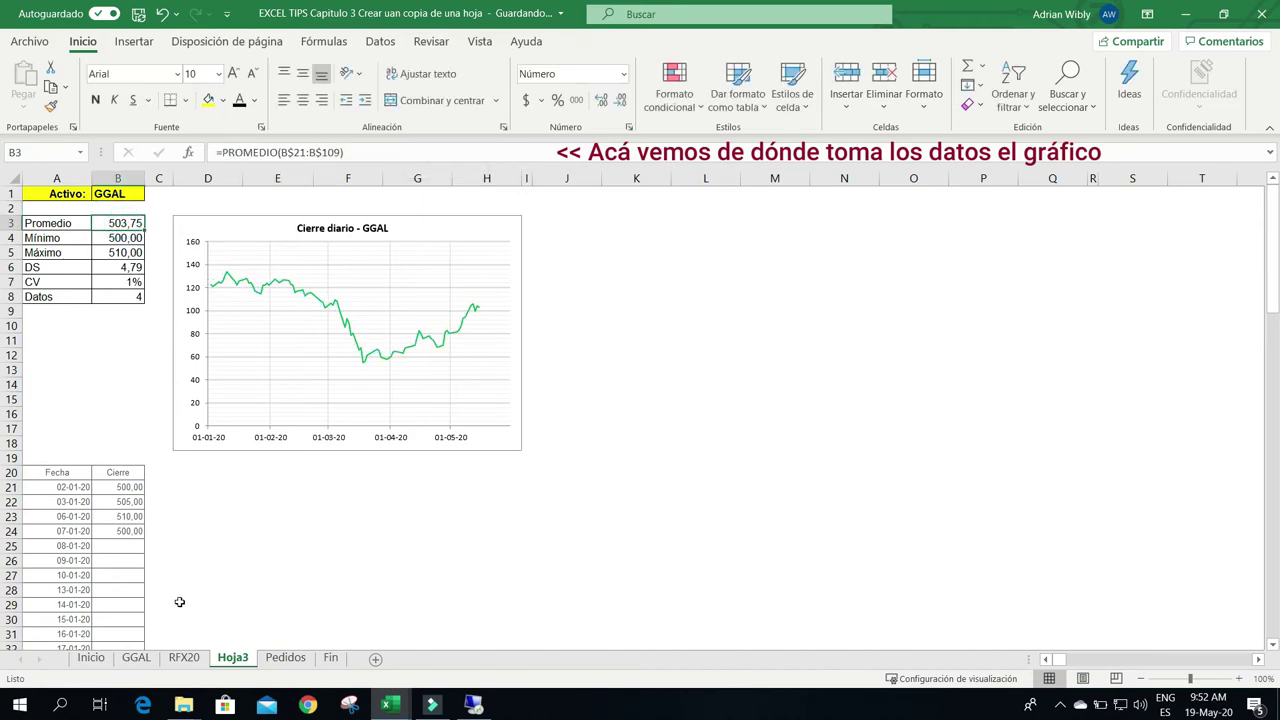
left_click(184, 660)
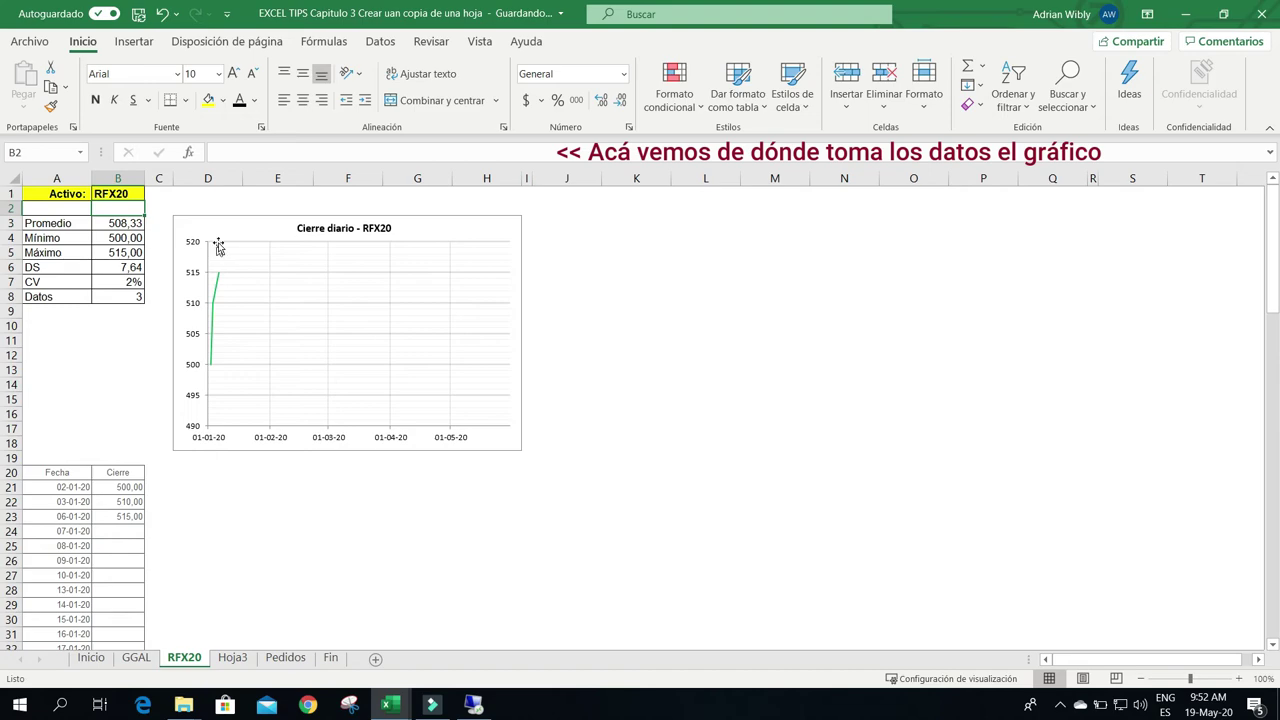
left_click(219, 288)
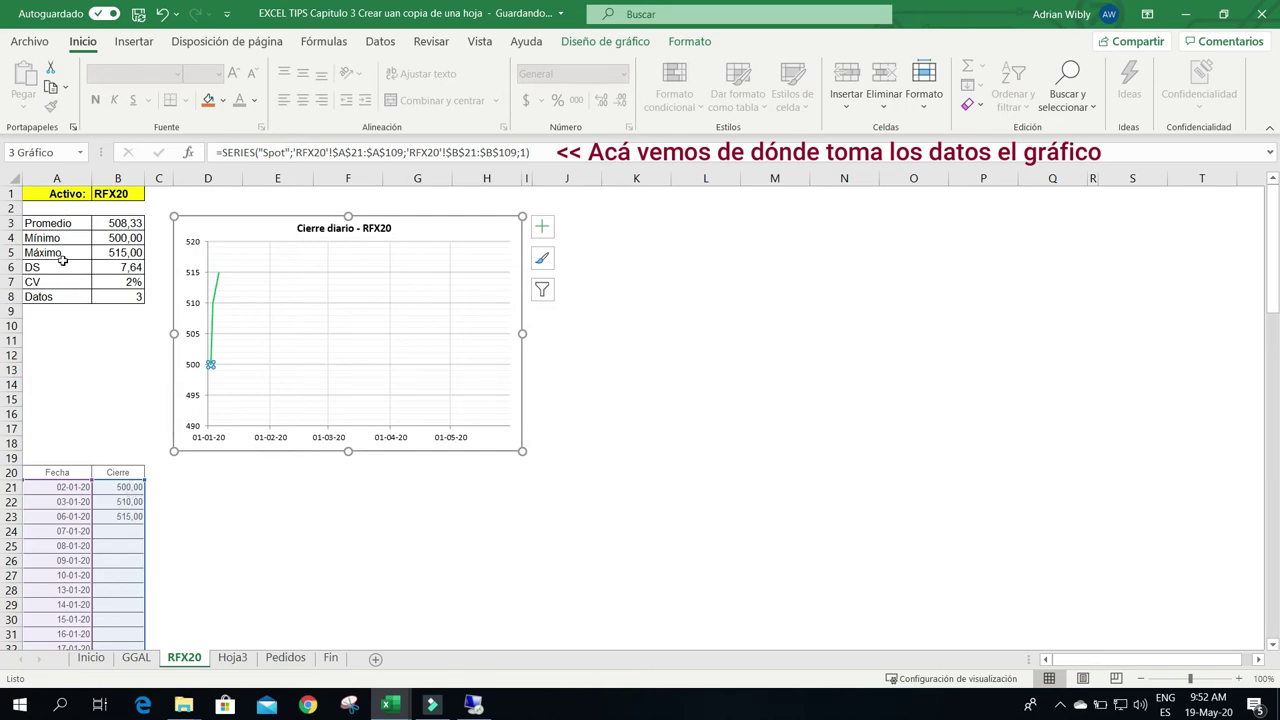
left_click(35, 223)
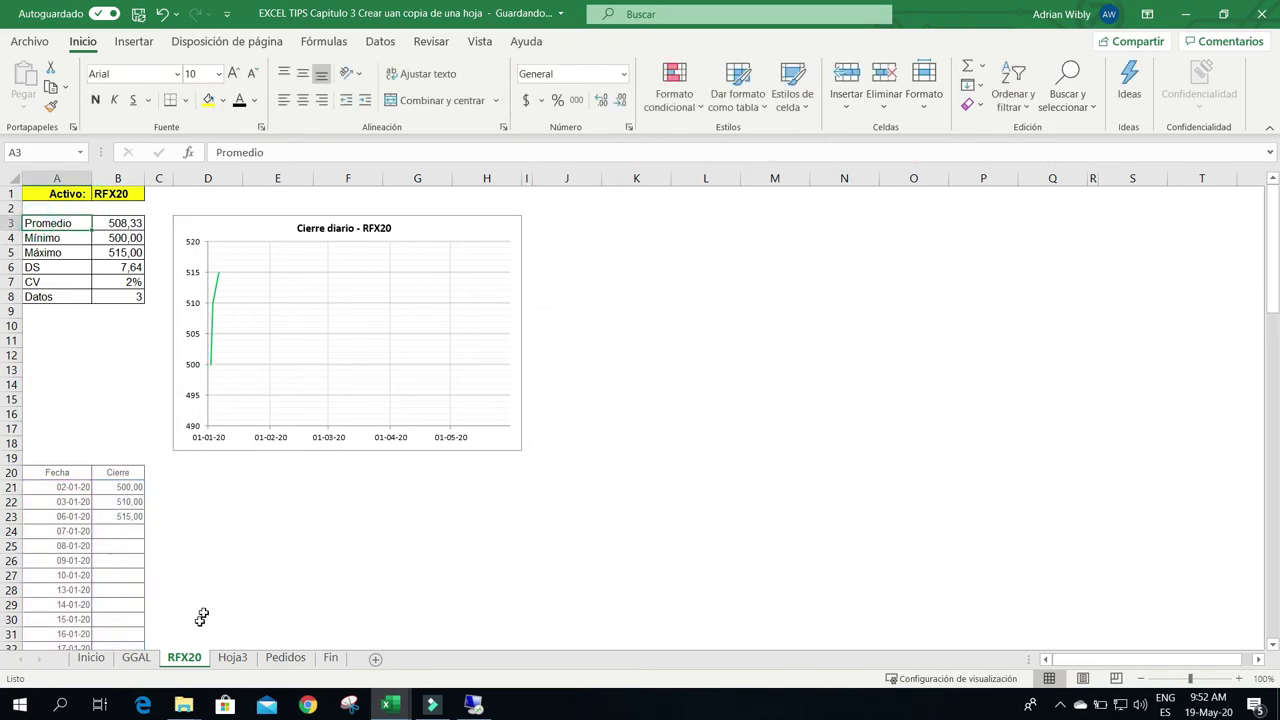
- Open the Mover o copiar dialog from the RFX20 tab's context menu
right_click(175, 663)
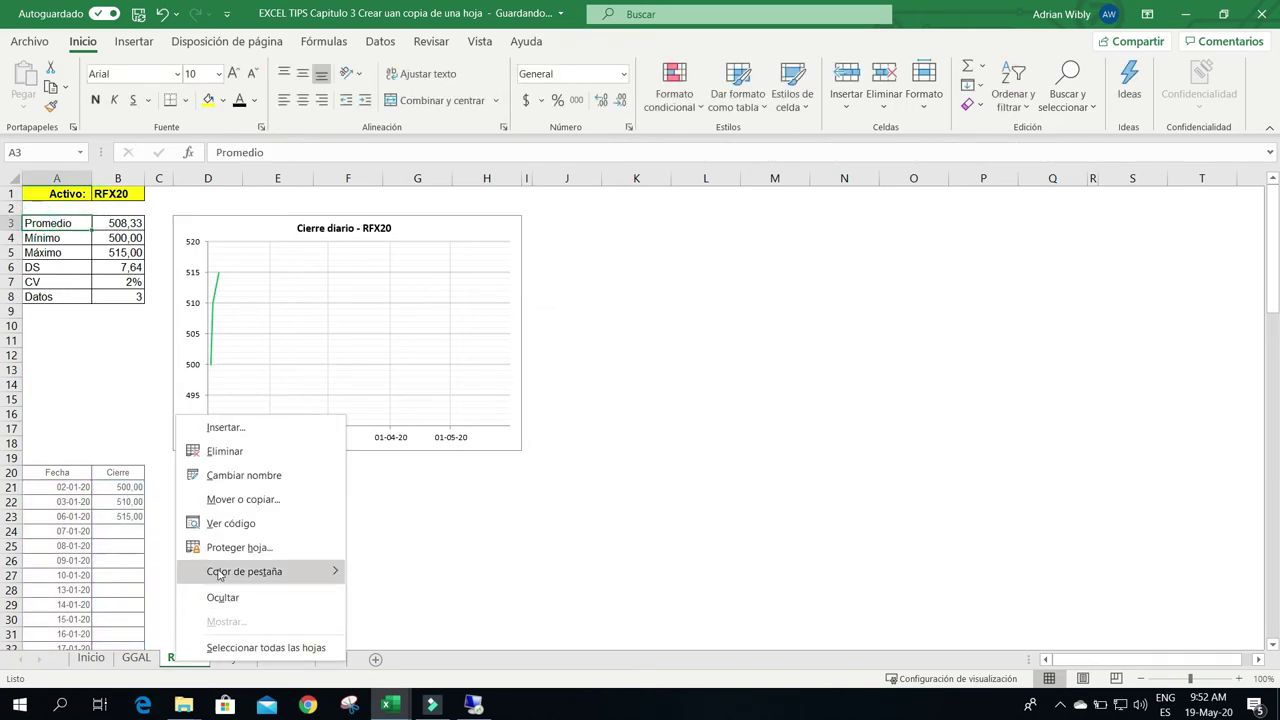
left_click(255, 500)
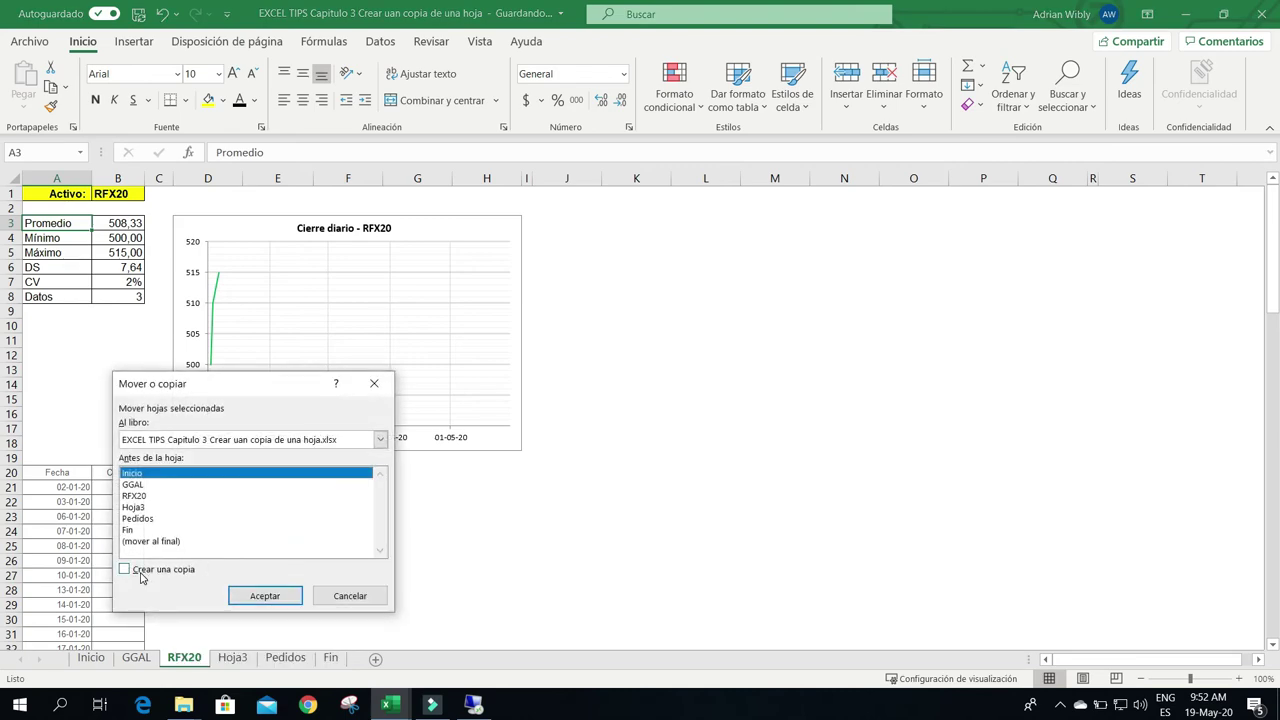